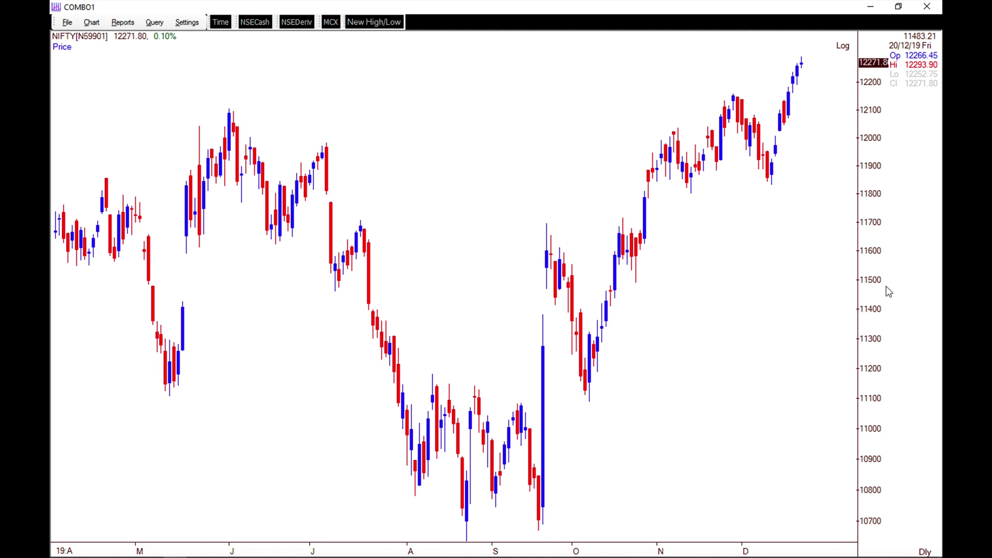
# Step: Read the date and price of the 19/09/2019 candle on the NIFTY chart
pyautogui.moveTo(827, 4)
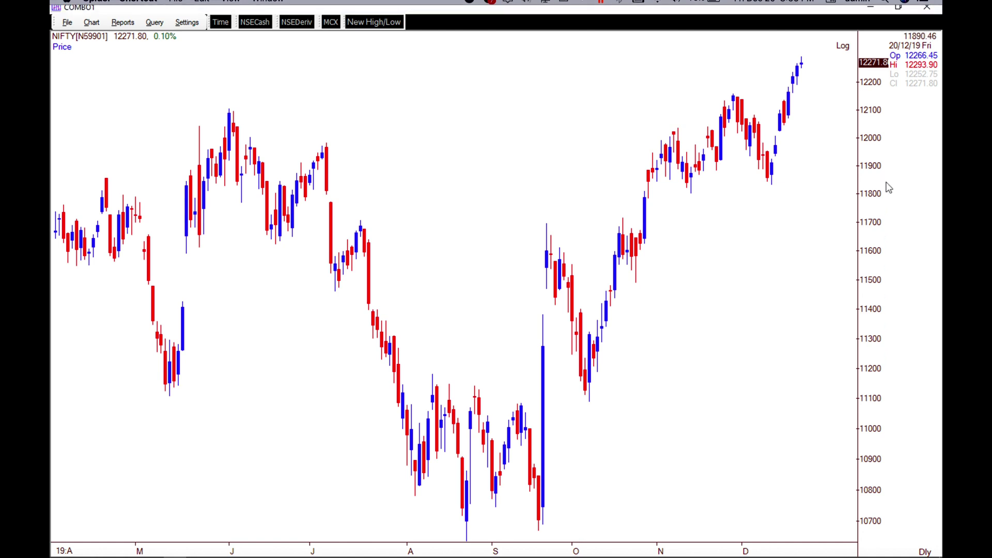
pyautogui.click(810, 222)
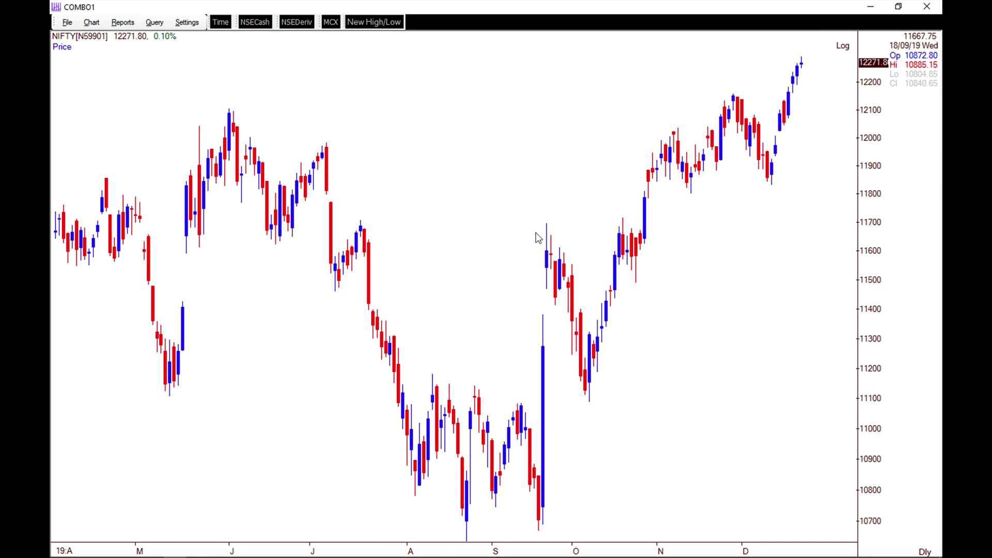
pyautogui.click(537, 226)
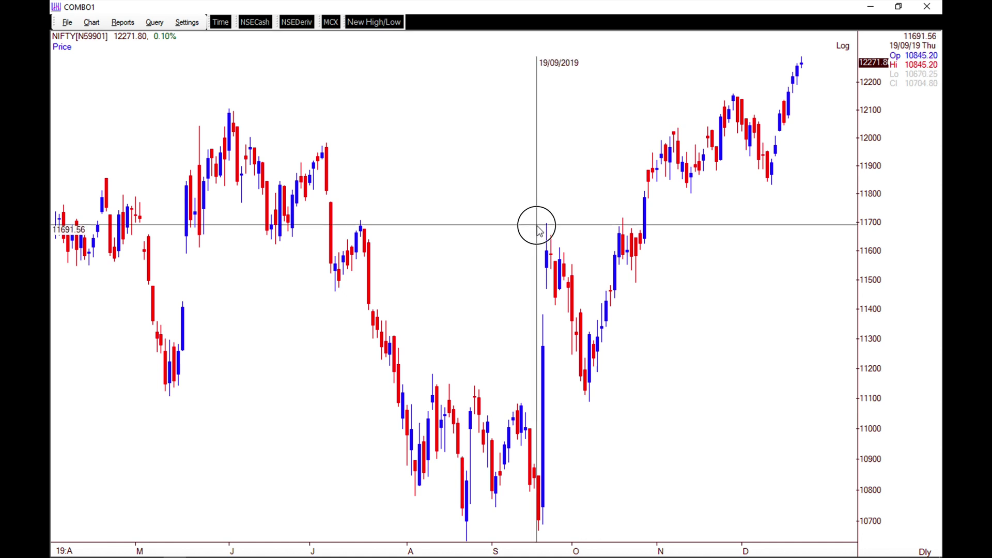
pyautogui.click(538, 227)
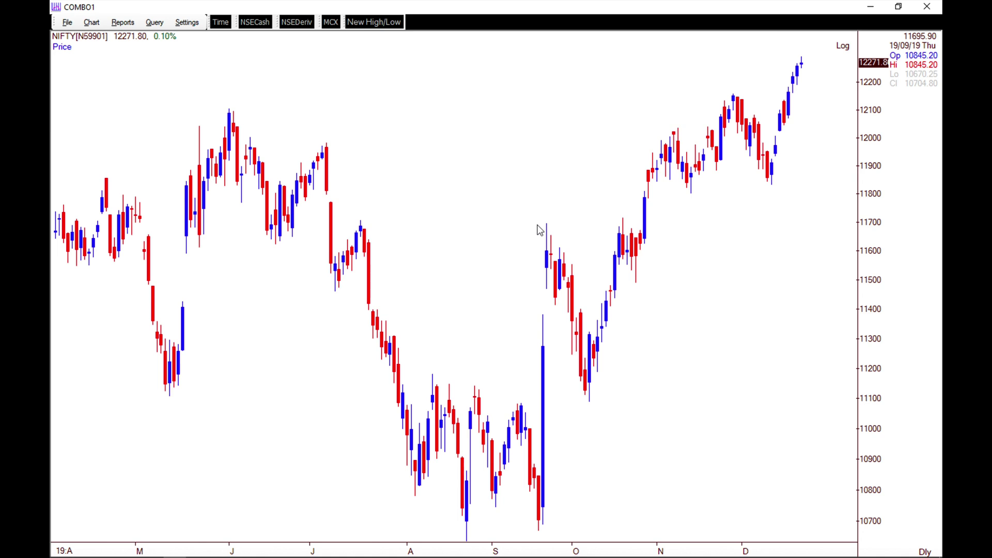
# Step: Zoom out to the full 2003–2019 history and add a 5-period Avg True Range study
pyautogui.press('Down')
pyautogui.press('Down')
pyautogui.press('Down')
pyautogui.press('Down')
pyautogui.press('Down')
pyautogui.press('Down')
pyautogui.press('Down')
pyautogui.press('Down')
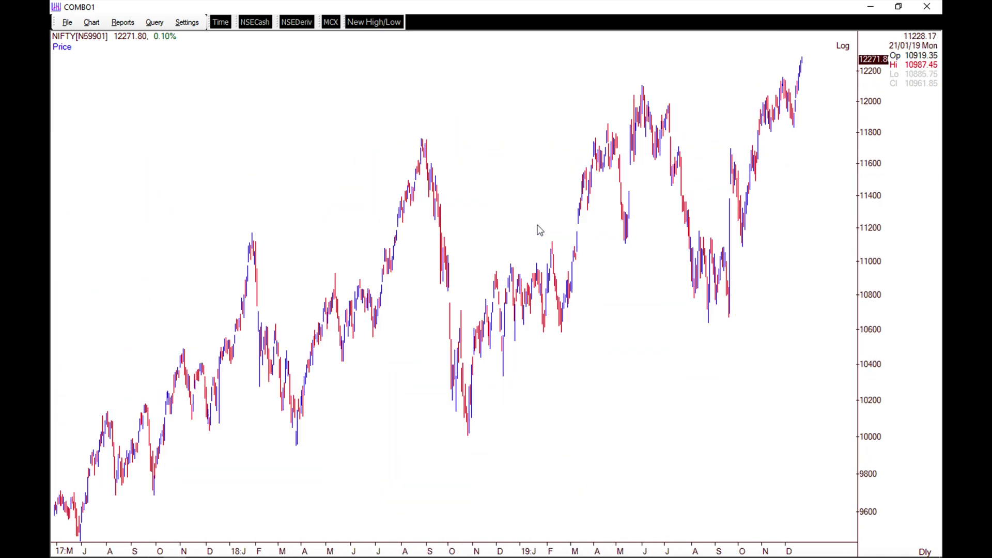
pyautogui.press('Down')
pyautogui.press('Down')
pyautogui.press('Down')
pyautogui.press('Down')
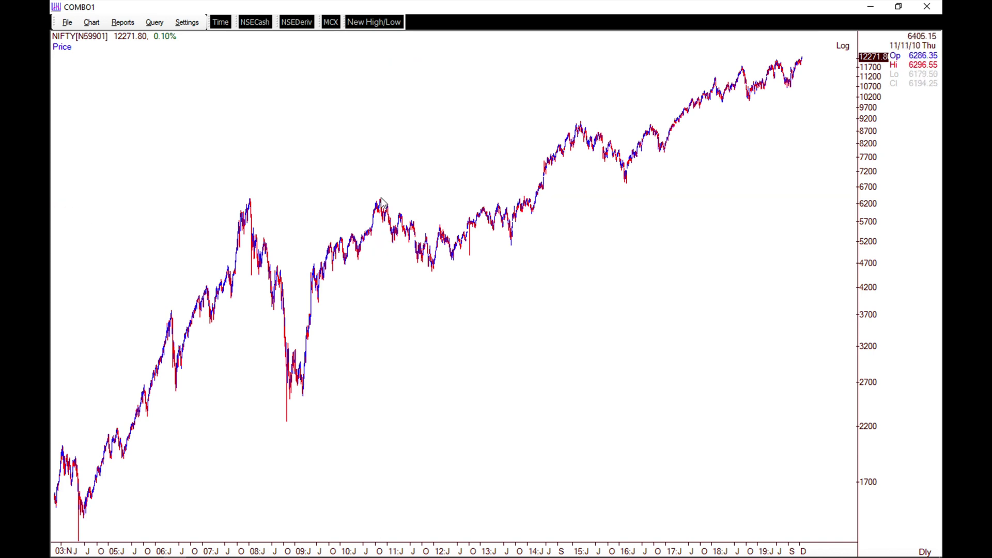
pyautogui.press('Insert')
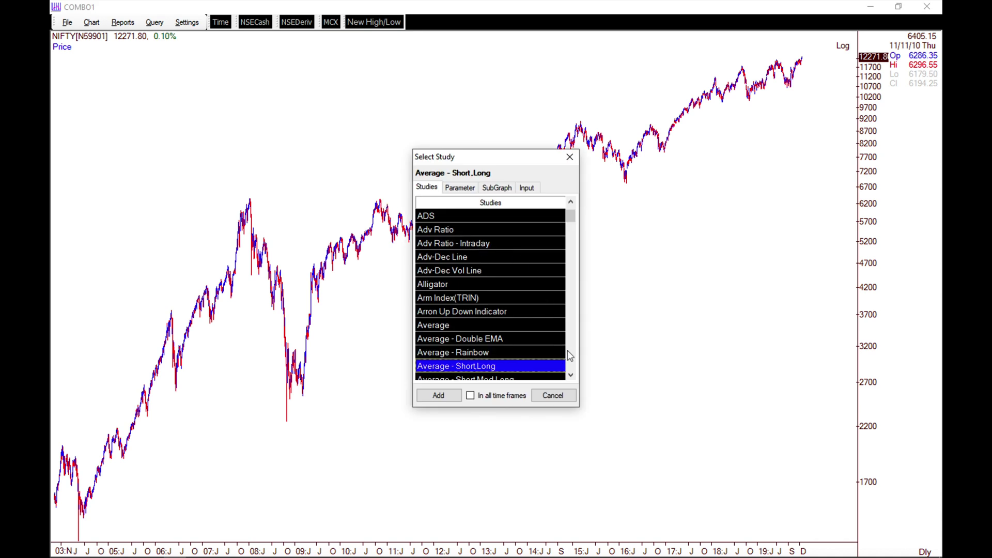
pyautogui.moveTo(570, 376); pyautogui.dragTo(569, 376)
pyautogui.click(481, 352)
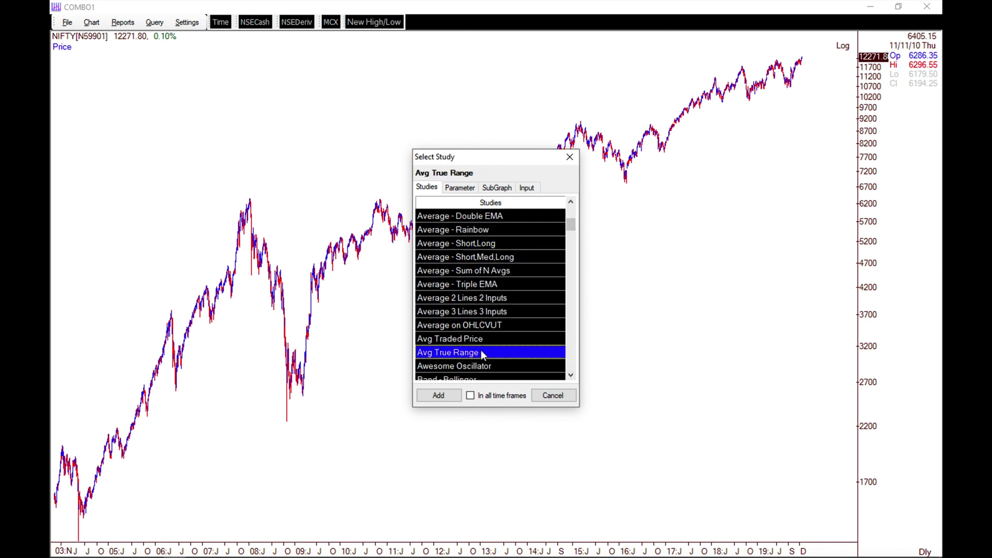
pyautogui.click(460, 188)
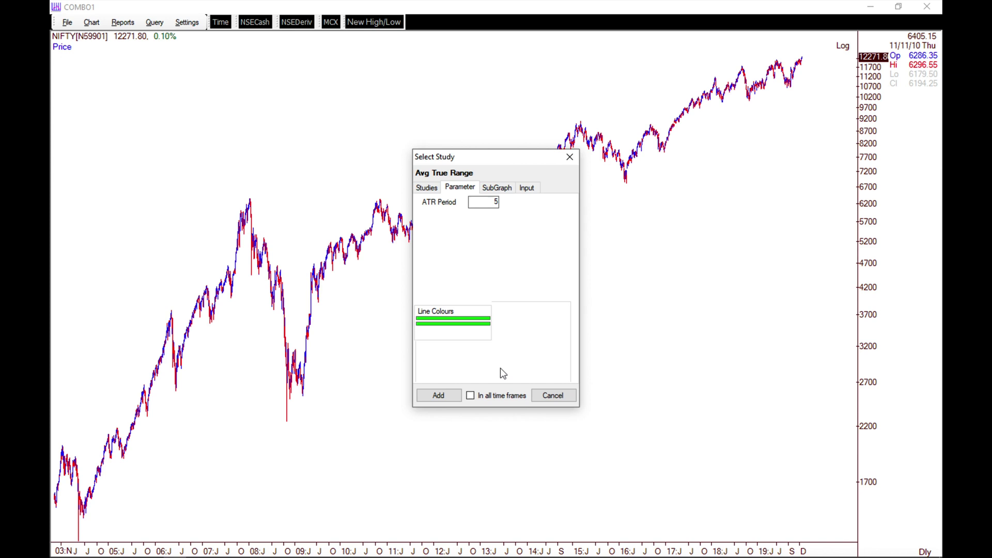
pyautogui.click(485, 394)
pyautogui.click(455, 395)
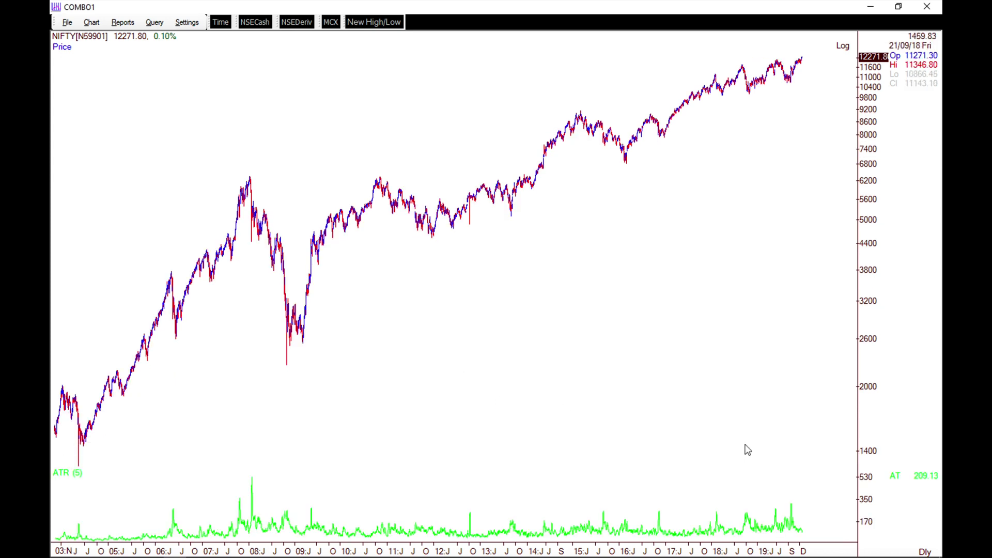
# Step: Export price and ATR(5) values as a NIFTY CSV on the Desktop, then restore the COMBO1 chart
pyautogui.rightClick(368, 247)
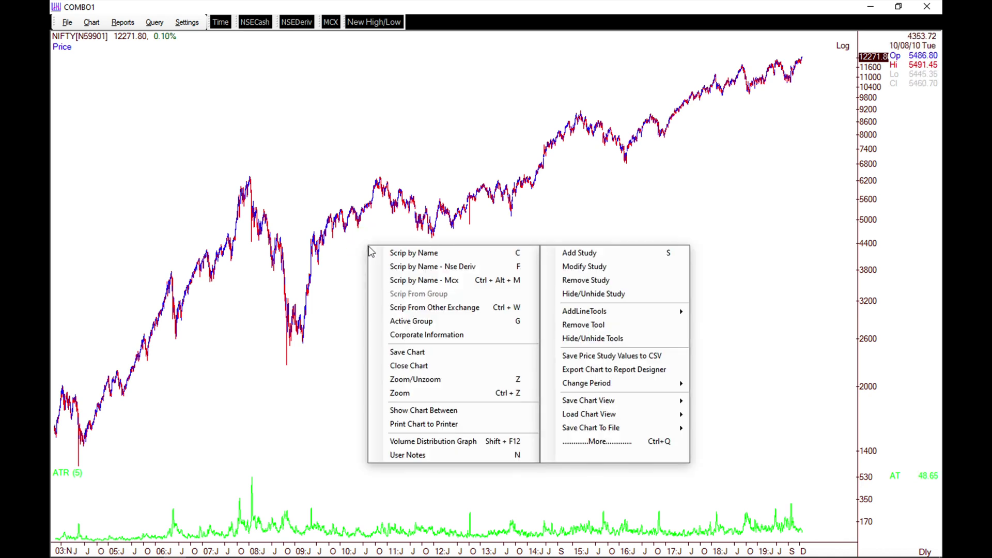
pyautogui.click(626, 361)
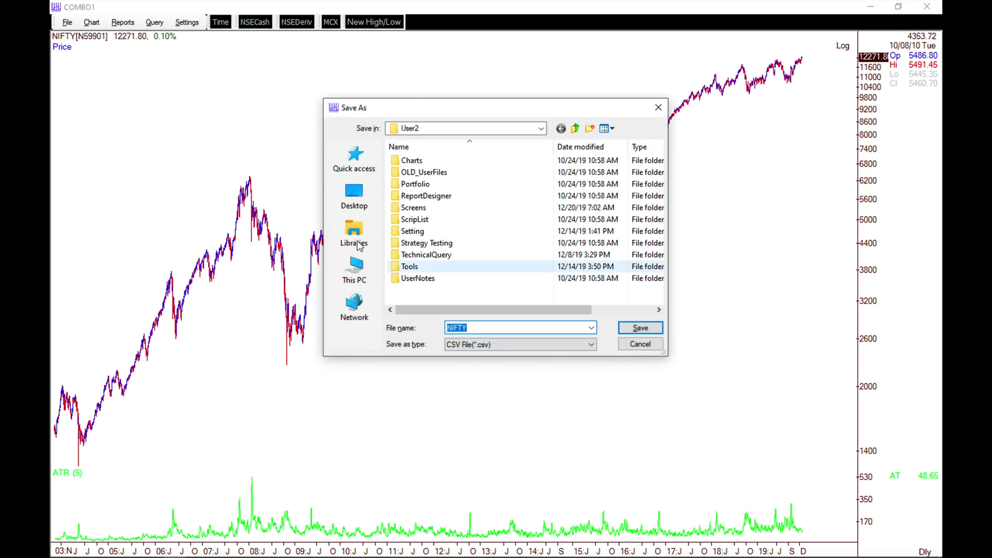
pyautogui.click(355, 197)
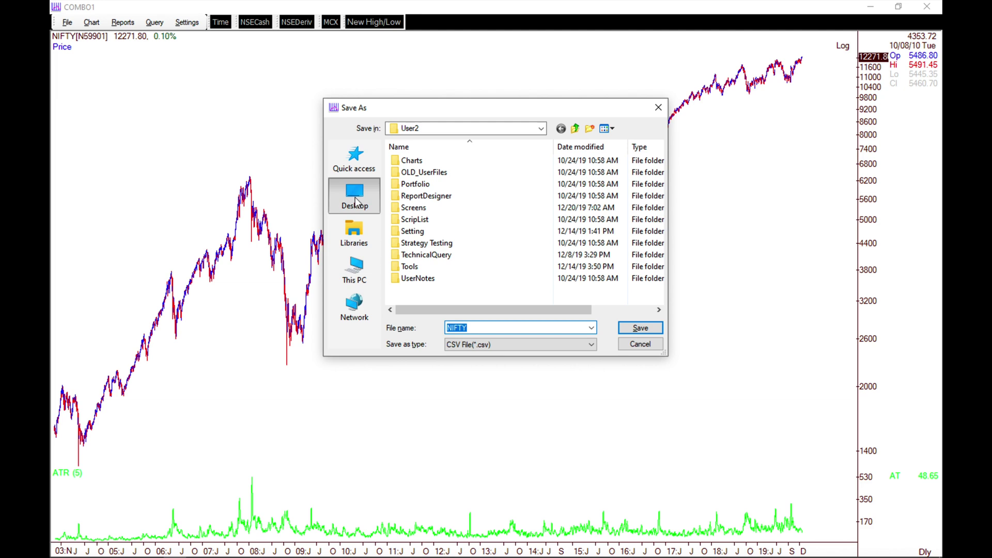
pyautogui.click(635, 333)
pyautogui.hotkey('ctrl', 'Up')
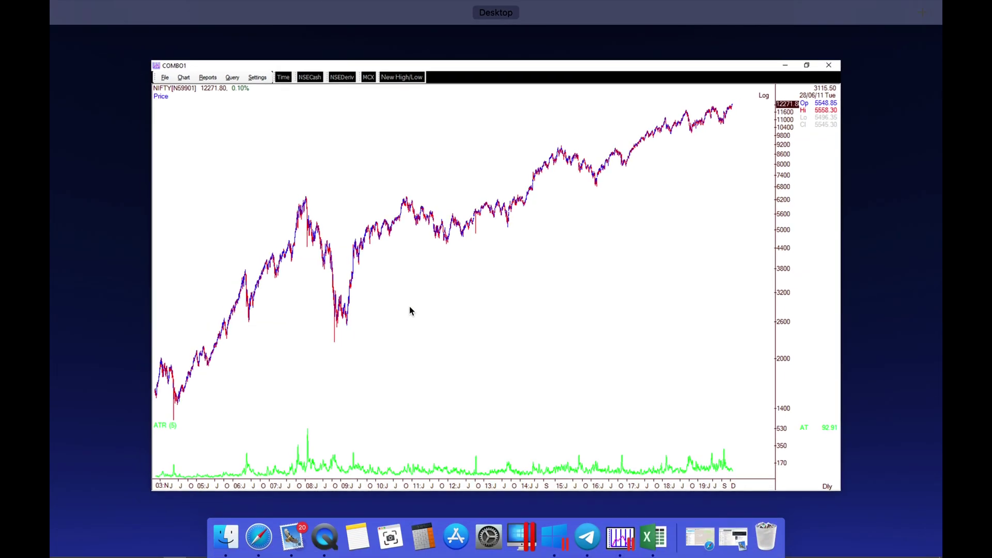
pyautogui.click(408, 308)
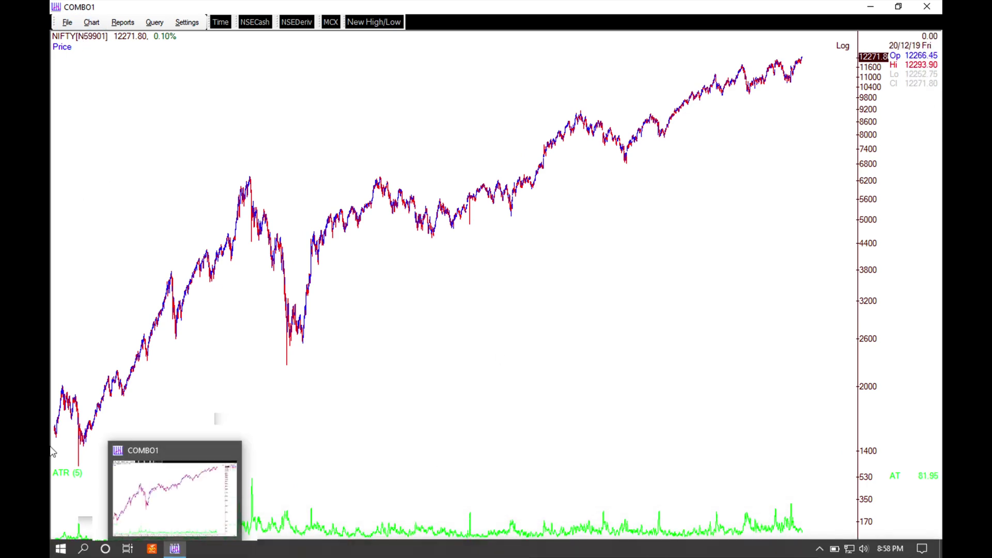
# Step: Find the NIFTY CSV on the Windows Desktop in File Explorer and copy it
pyautogui.click(870, 6)
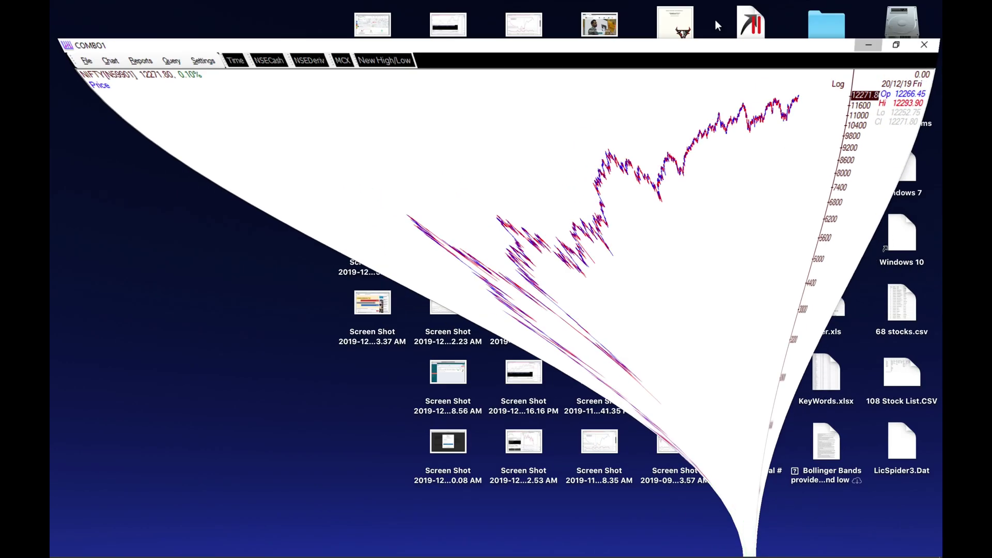
pyautogui.moveTo(190, 555)
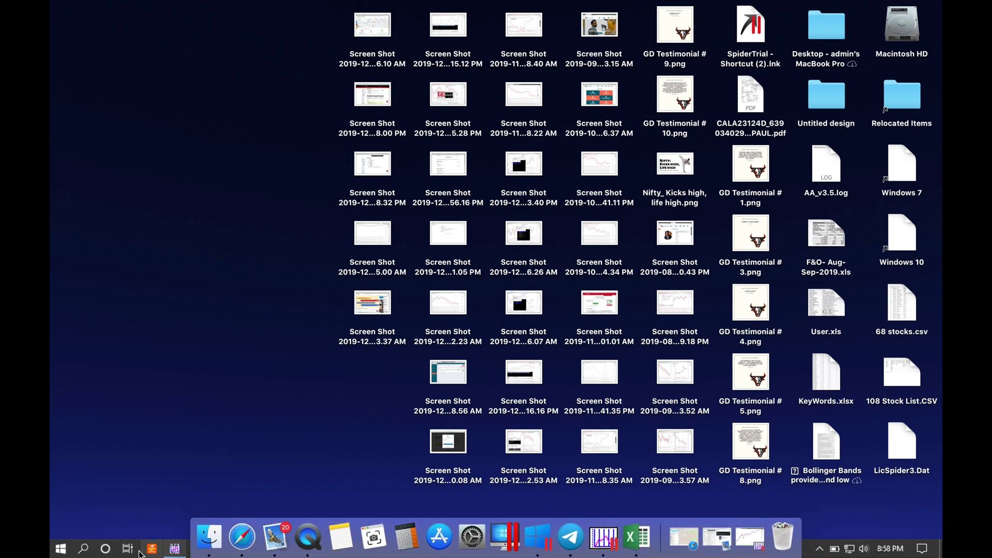
pyautogui.click(61, 549)
pyautogui.click(67, 435)
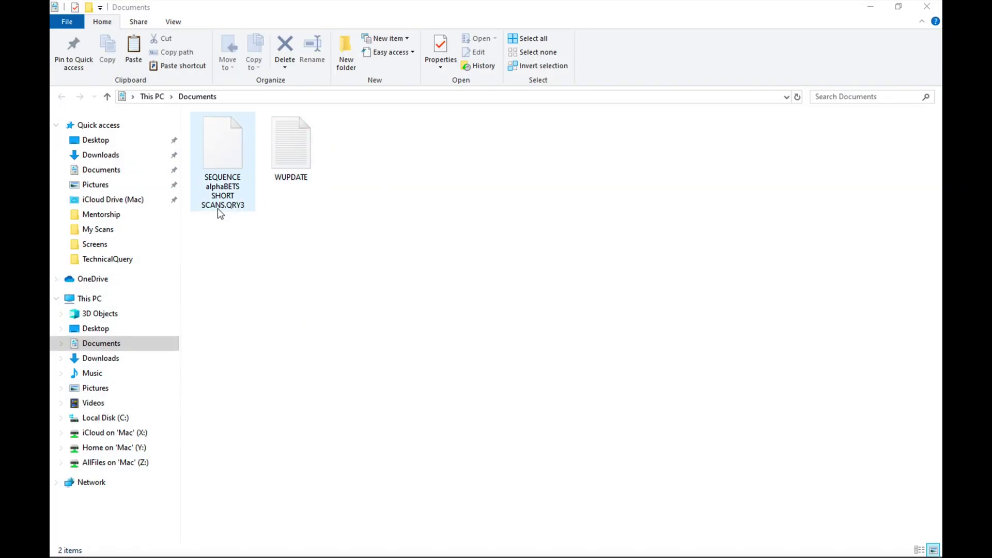
pyautogui.click(104, 143)
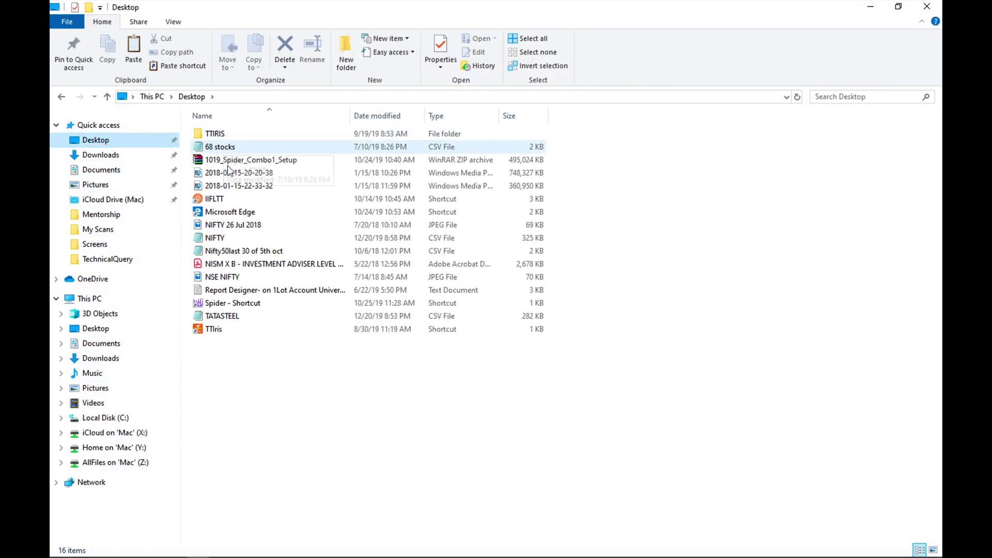
pyautogui.click(239, 239)
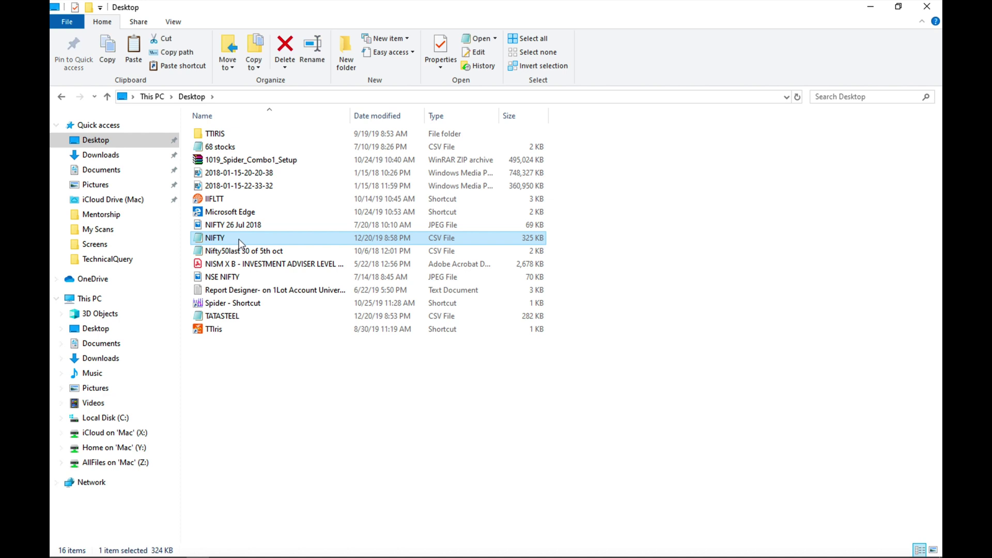
pyautogui.rightClick(282, 236)
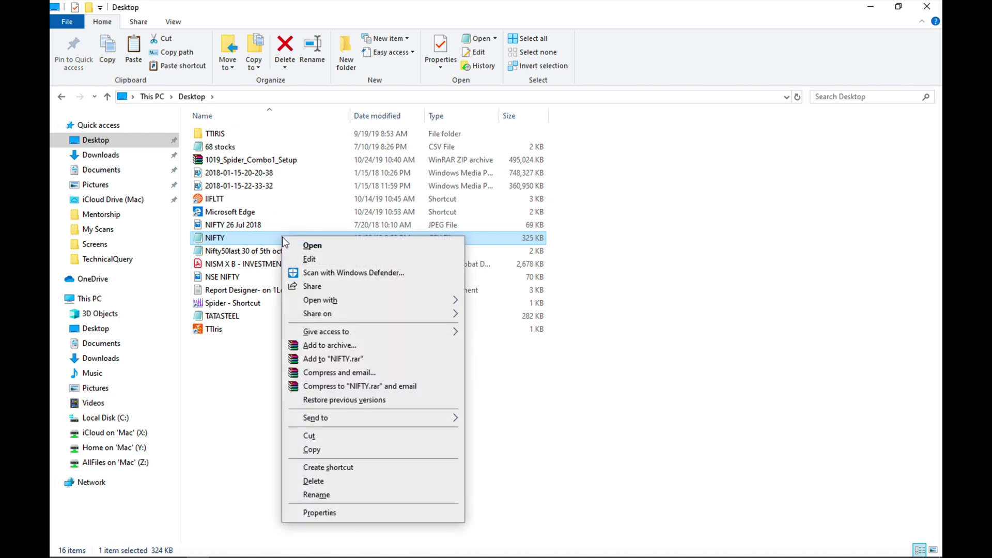
pyautogui.click(368, 454)
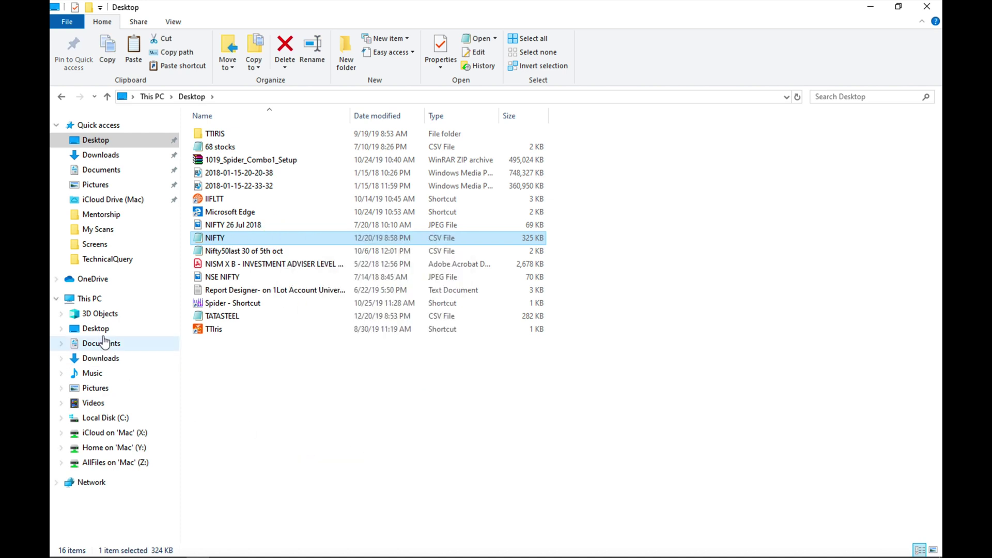
# Step: Paste NIFTY into the personal subfolder of the Mac drive's Documents, then close Explorer
pyautogui.click(136, 447)
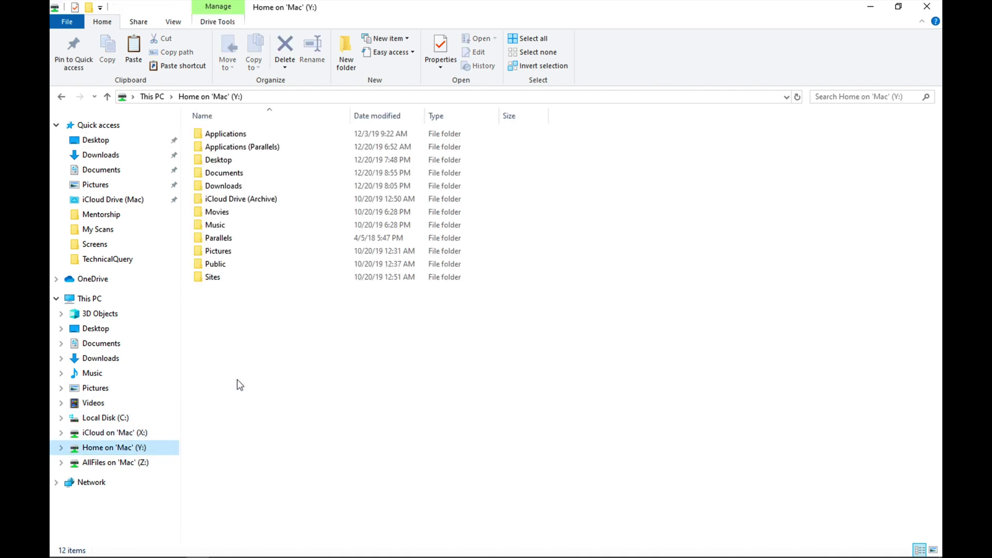
pyautogui.doubleClick(253, 172)
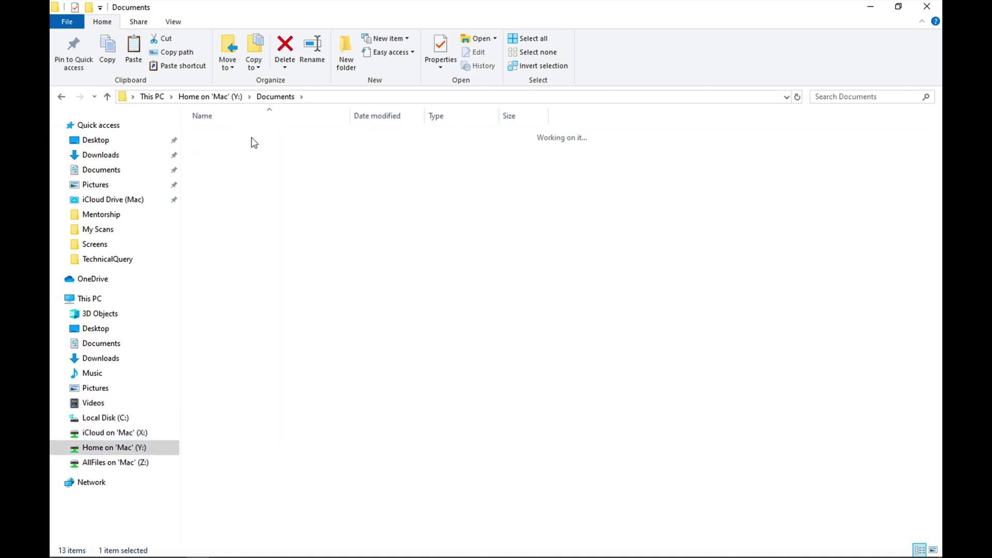
pyautogui.doubleClick(252, 138)
pyautogui.rightClick(319, 328)
pyautogui.click(361, 418)
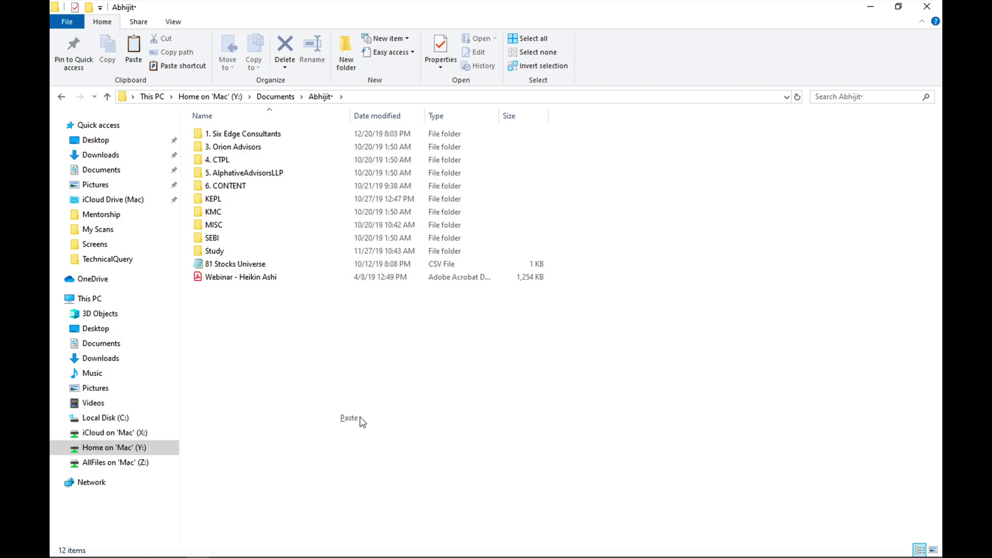
pyautogui.click(927, 6)
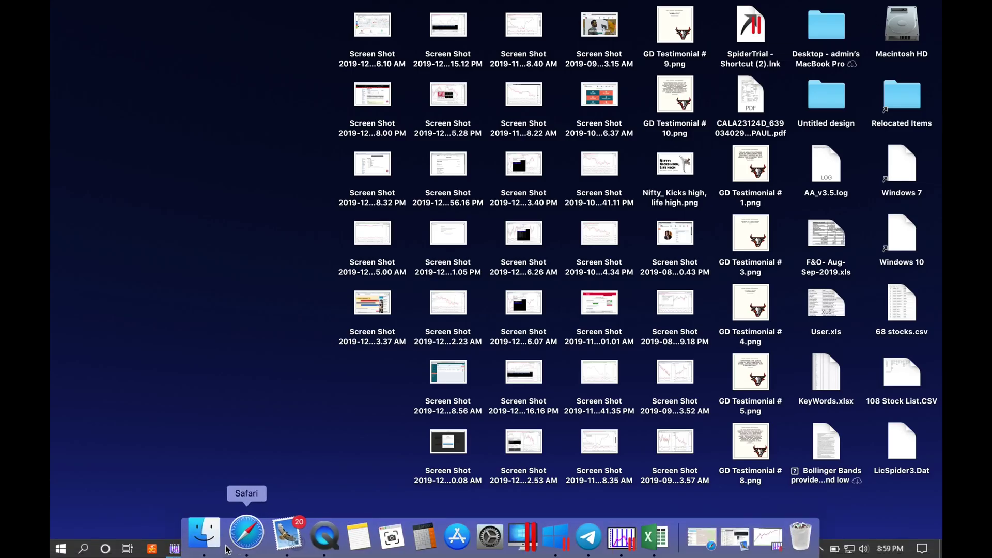
# Step: Browse Finder to Documents > Abhijit and open NIFTY.csv with Microsoft Excel
pyautogui.click(212, 547)
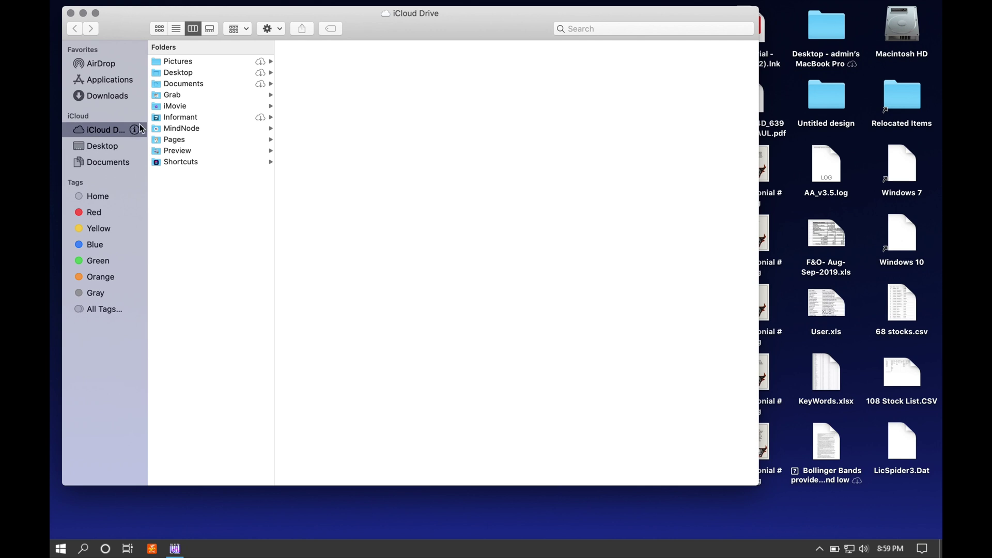
pyautogui.click(207, 83)
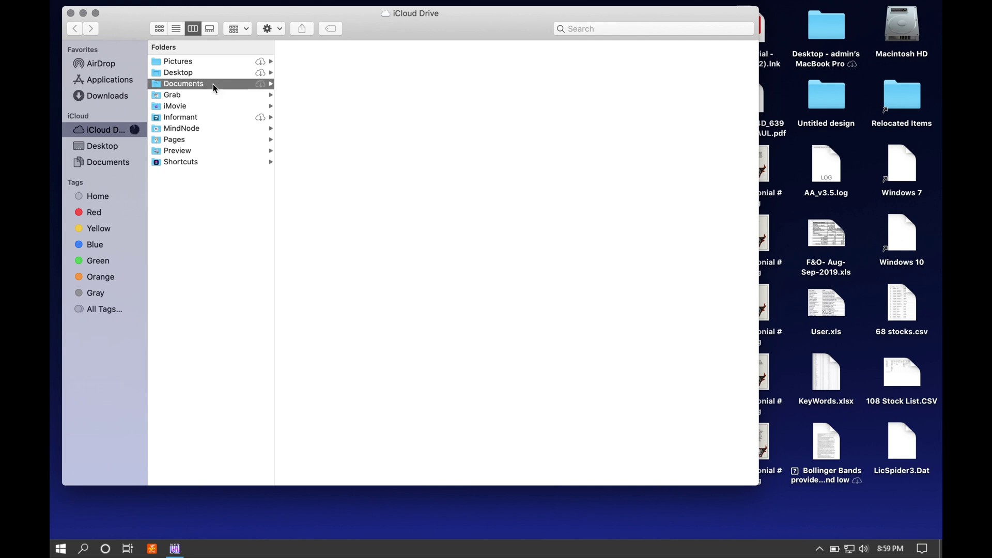
pyautogui.click(354, 61)
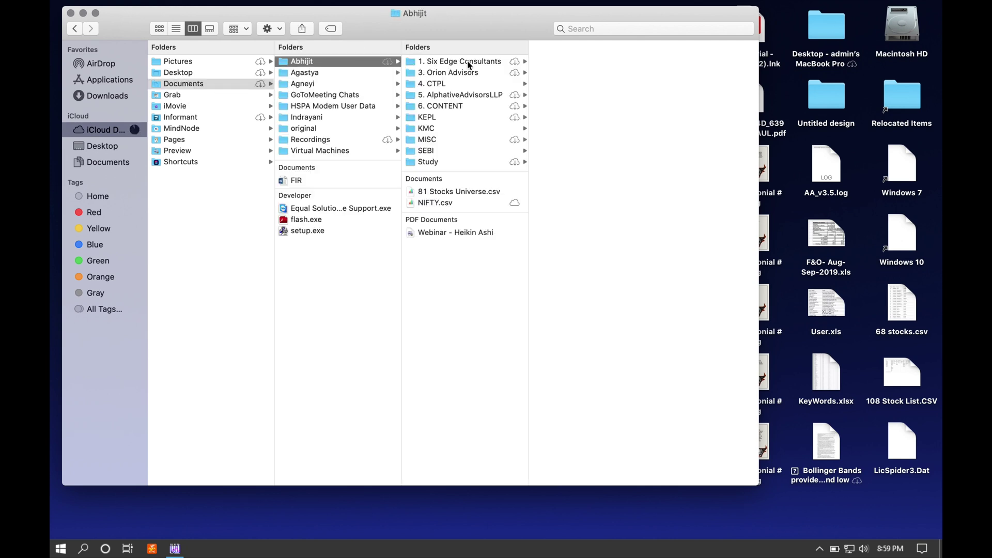
pyautogui.click(468, 63)
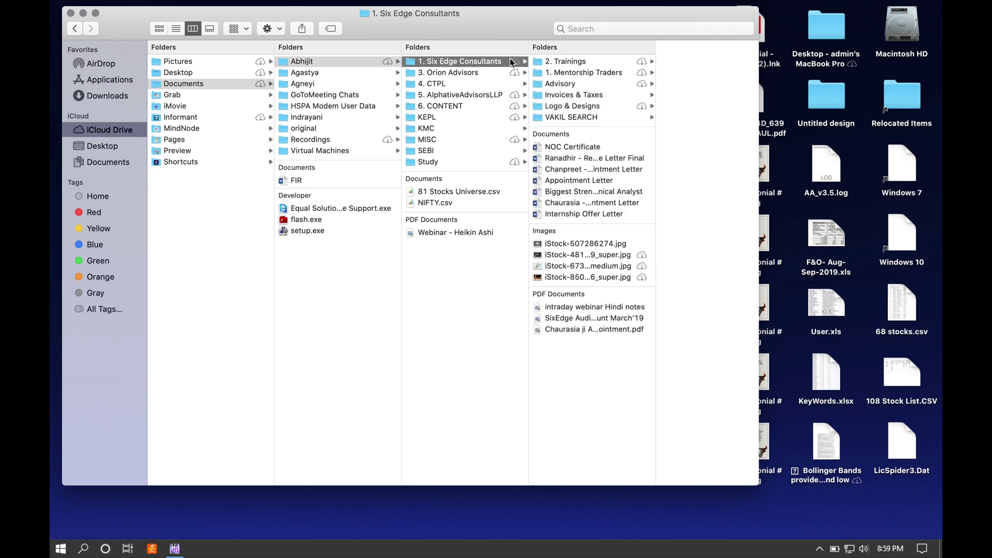
pyautogui.click(339, 62)
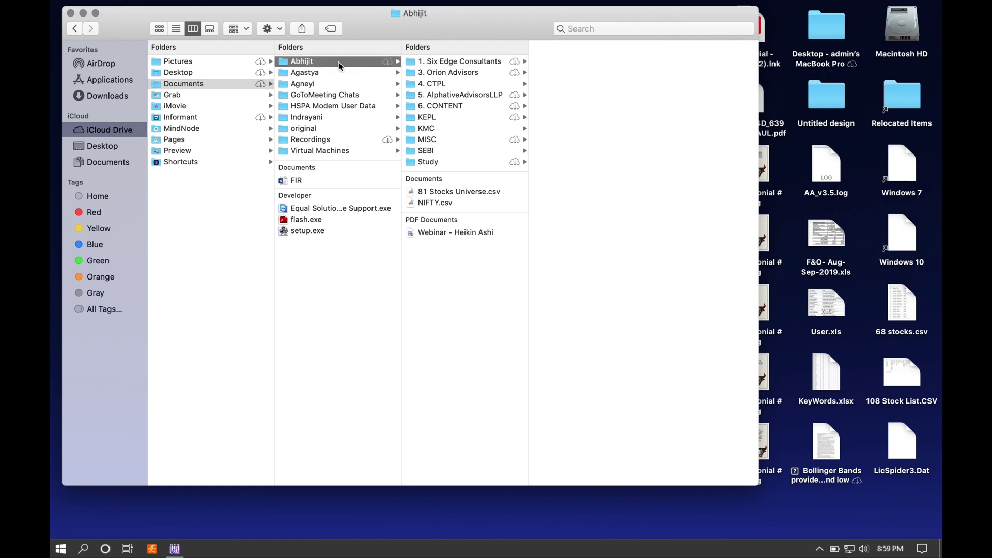
pyautogui.click(442, 203)
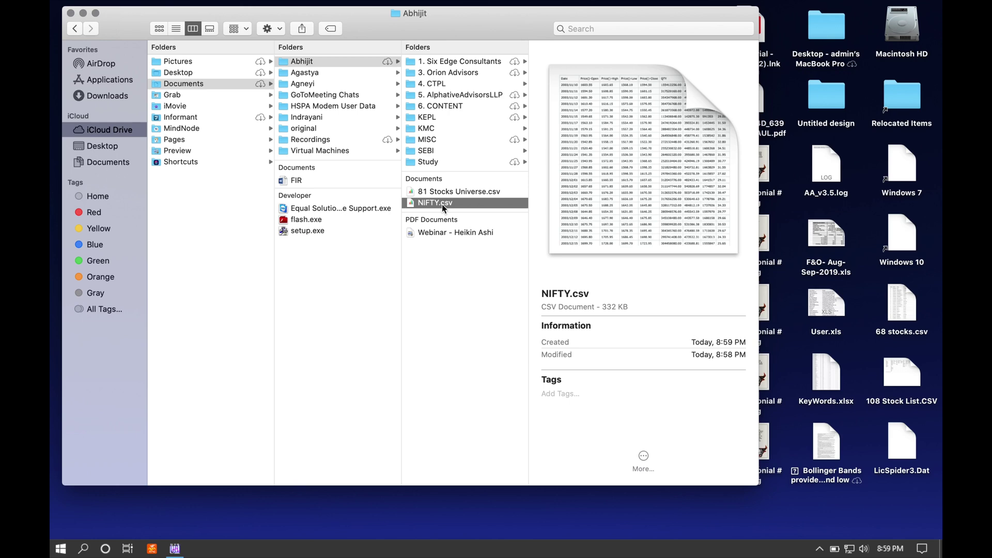
pyautogui.rightClick(442, 204)
pyautogui.moveTo(507, 223)
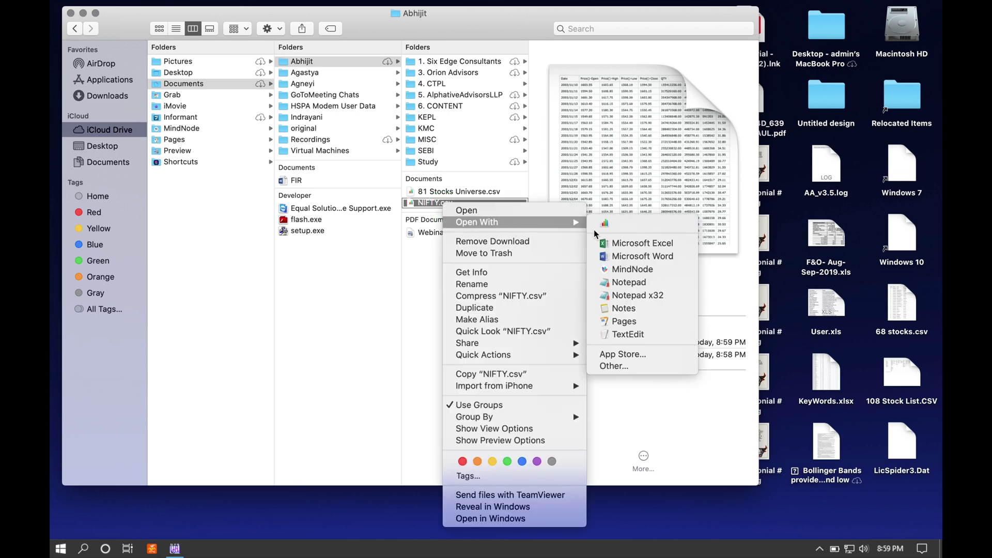
pyautogui.click(631, 245)
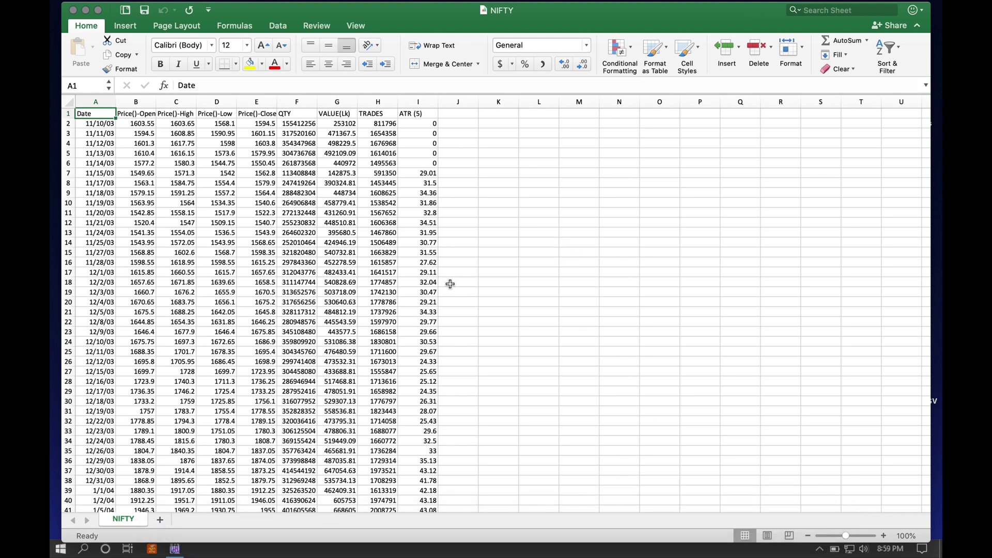
# Step: Autofit all columns and delete the Open, High and Low columns B to D
pyautogui.click(67, 99)
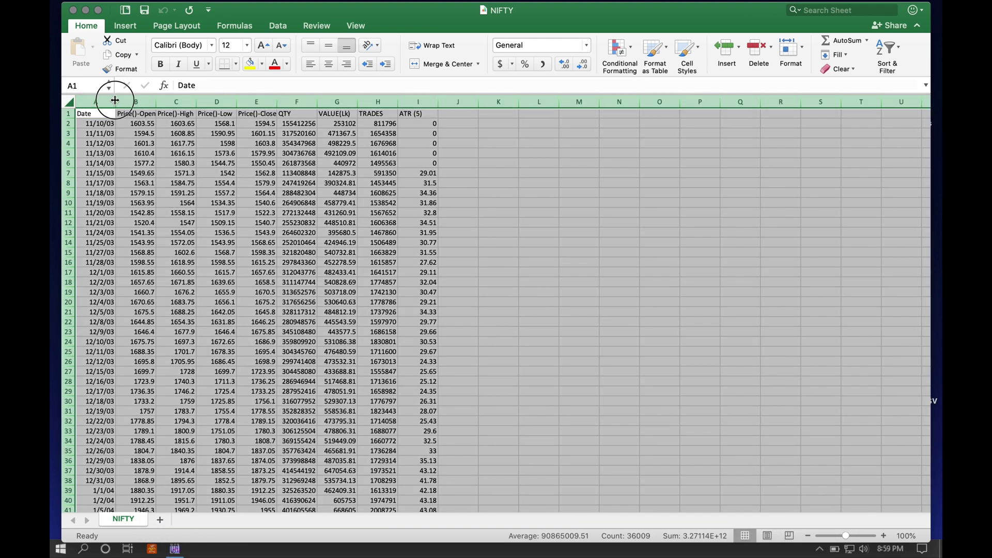
pyautogui.doubleClick(115, 100)
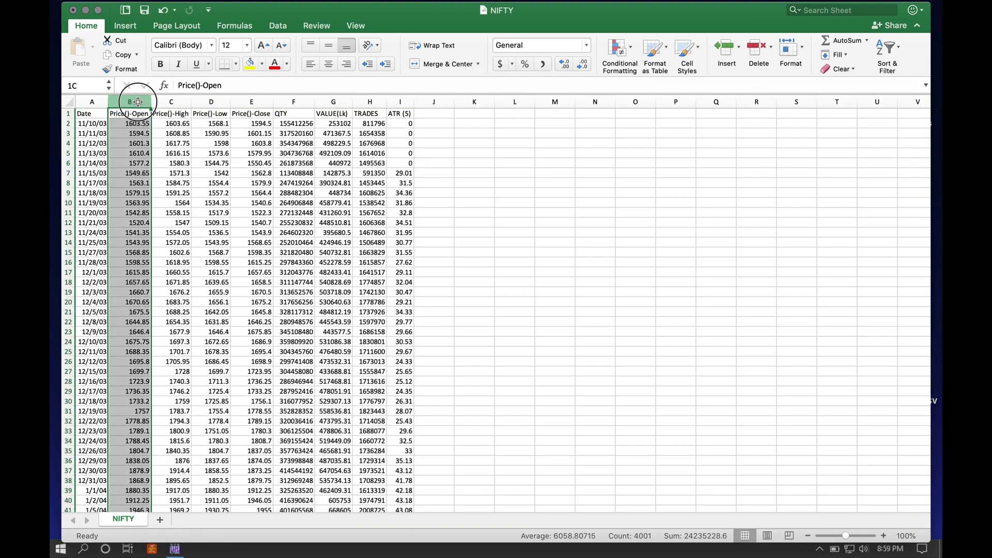
pyautogui.click(139, 102)
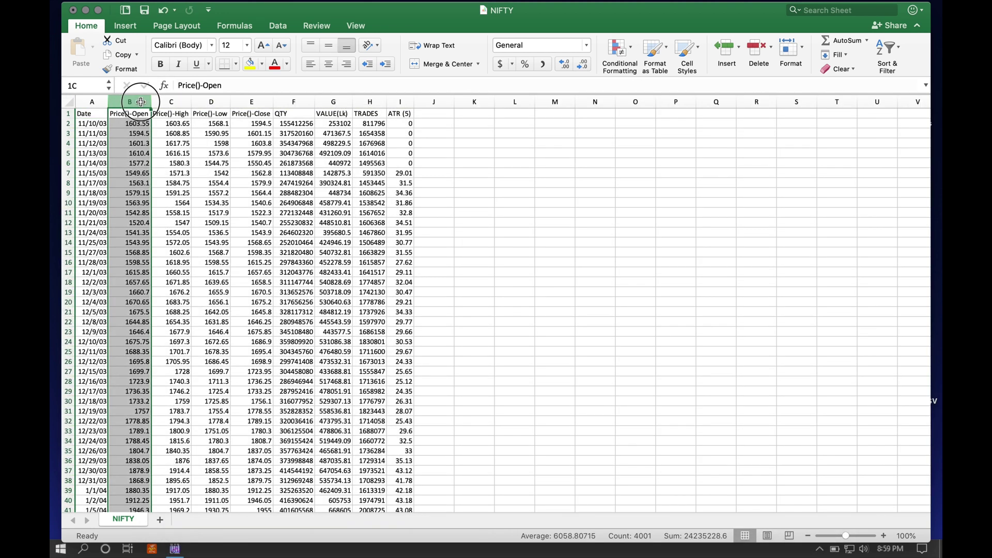
pyautogui.moveTo(139, 102); pyautogui.dragTo(394, 102)
pyautogui.click(481, 151)
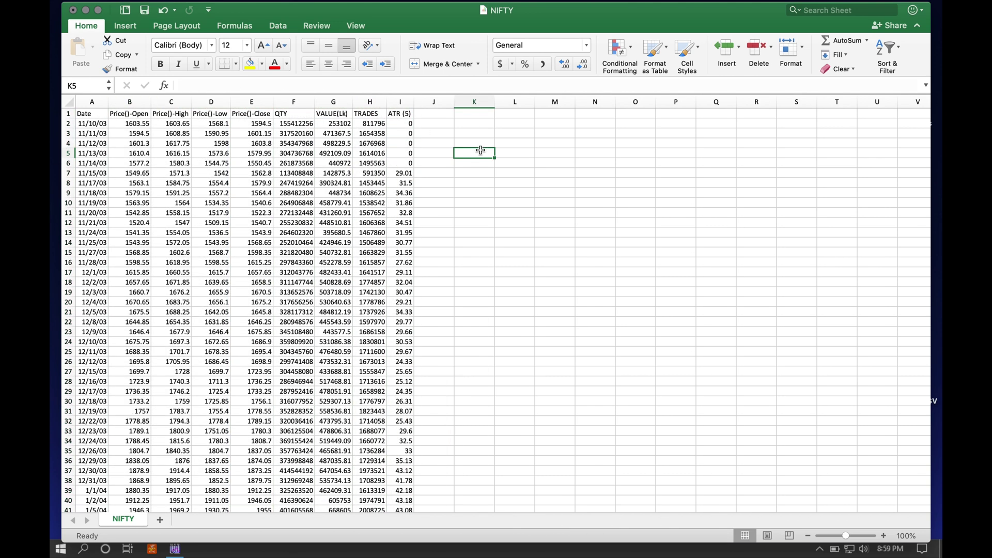
pyautogui.click(401, 102)
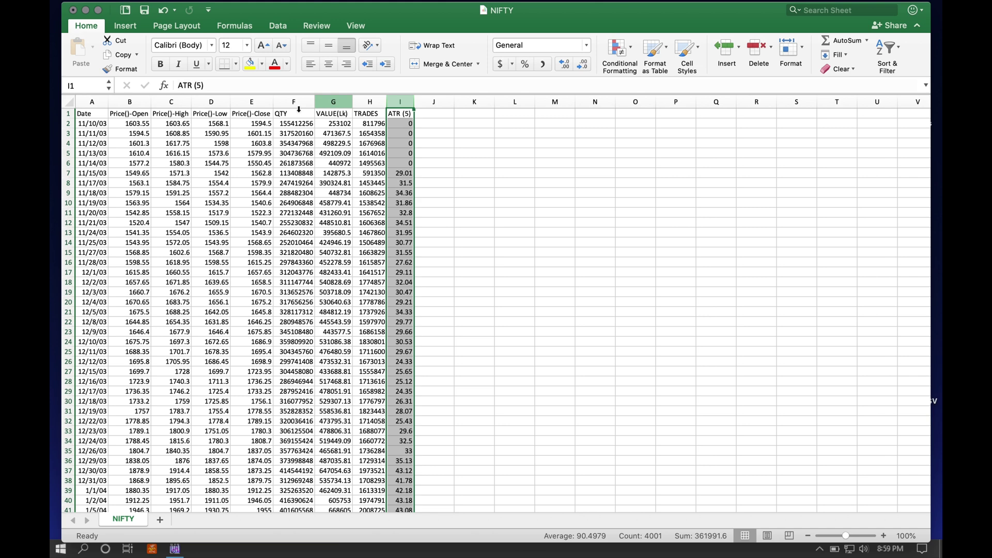
pyautogui.moveTo(137, 101); pyautogui.dragTo(207, 101)
pyautogui.rightClick(213, 99)
pyautogui.click(255, 169)
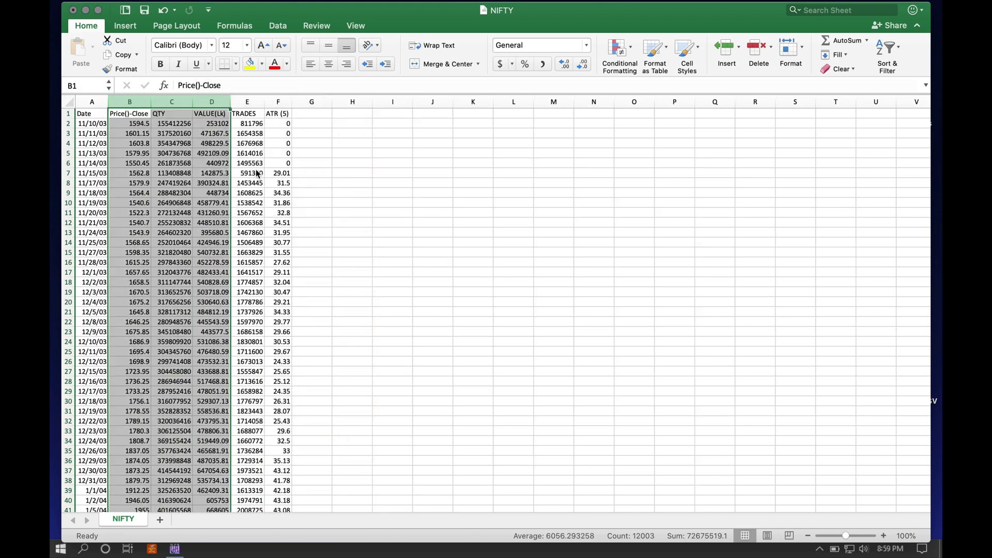
pyautogui.click(434, 183)
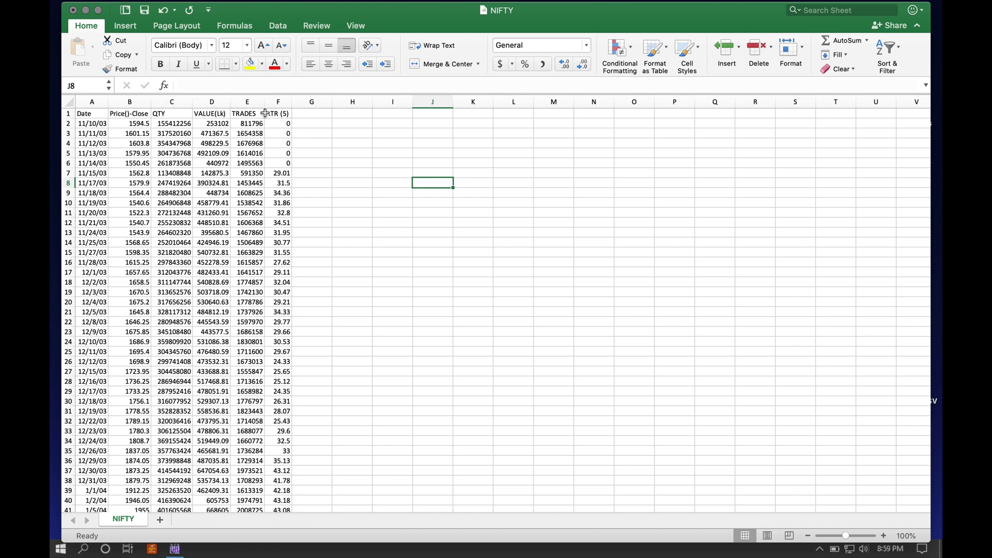
pyautogui.click(280, 101)
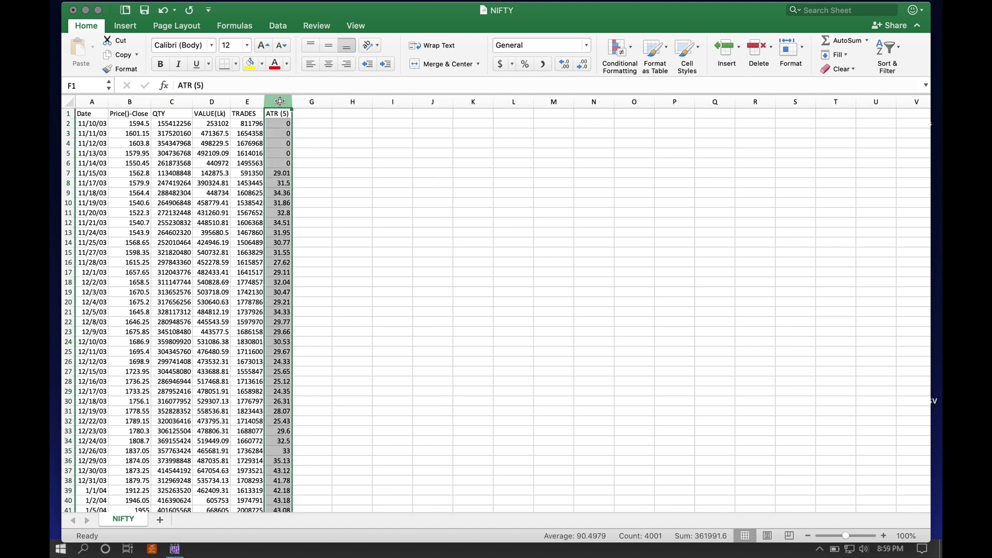
pyautogui.click(108, 101)
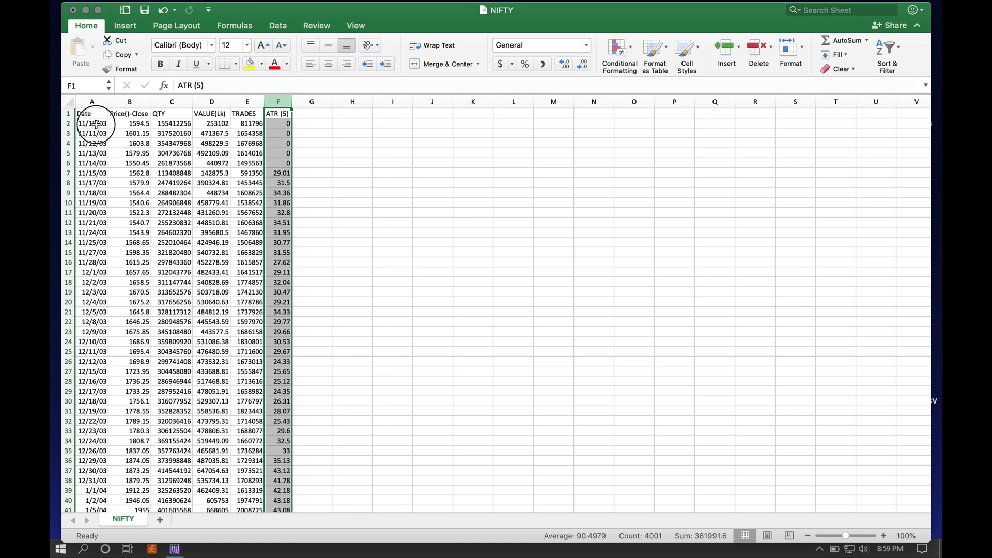
pyautogui.click(91, 124)
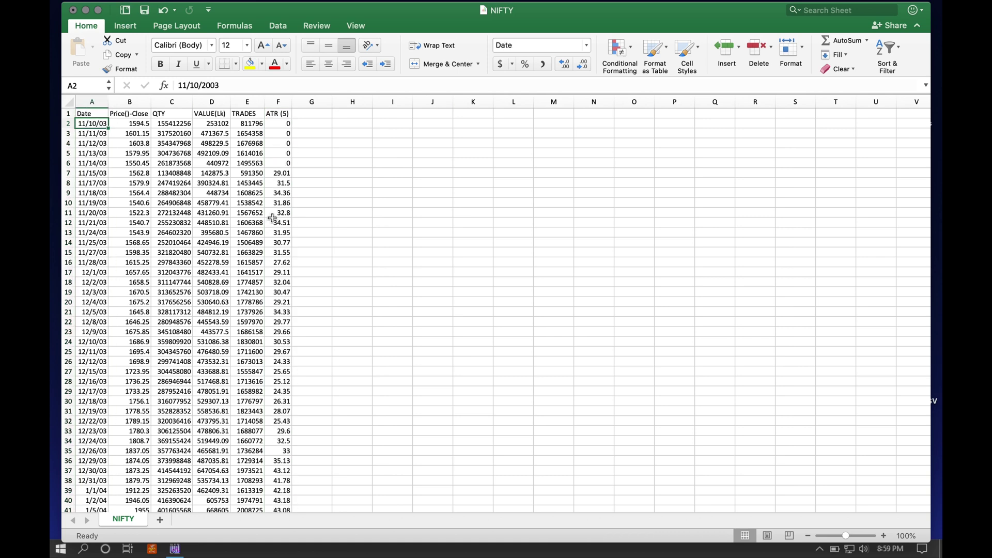
pyautogui.press('Down')
pyautogui.press('Down')
pyautogui.press('Down')
pyautogui.press('Down')
pyautogui.press('Down')
pyautogui.press('Down')
pyautogui.press('Down')
pyautogui.press('Down')
pyautogui.press('Down')
pyautogui.press('Down')
pyautogui.press('Down')
pyautogui.press('Down')
pyautogui.press('Down')
pyautogui.press('Down')
pyautogui.press('Down')
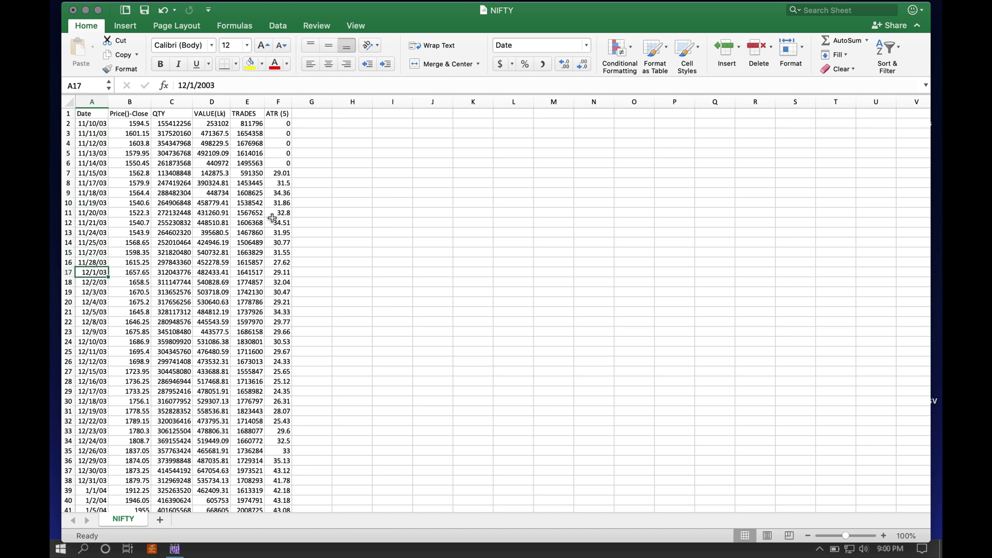
pyautogui.press('Down')
pyautogui.press('Down')
pyautogui.press('Down')
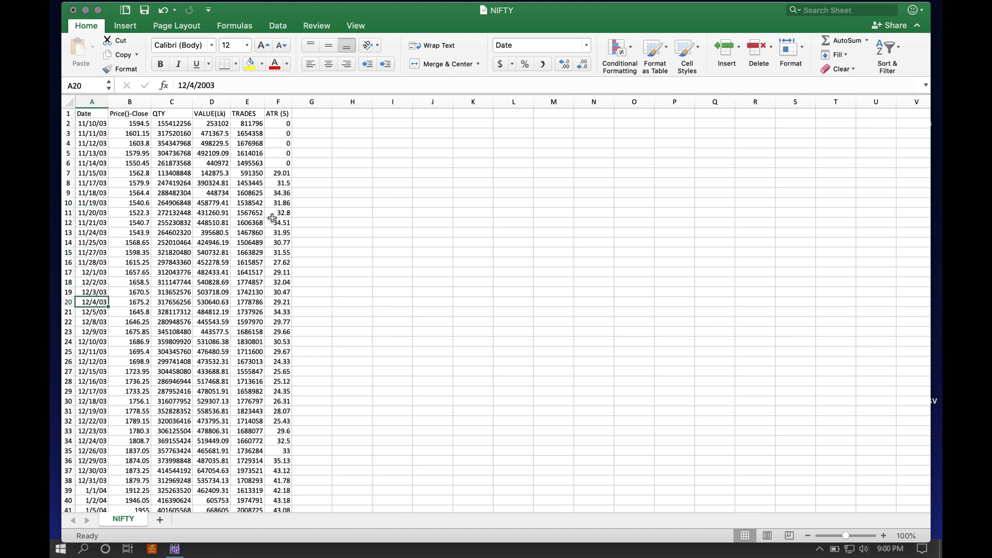
pyautogui.press('Down')
pyautogui.press('Down')
pyautogui.press('Down')
pyautogui.press('Down')
pyautogui.press('Down')
pyautogui.press('Down')
pyautogui.press('Down')
pyautogui.press('Down')
pyautogui.press('Down')
pyautogui.press('Down')
pyautogui.press('Down')
pyautogui.press('Down')
pyautogui.press('Down')
pyautogui.press('Down')
pyautogui.press('Down')
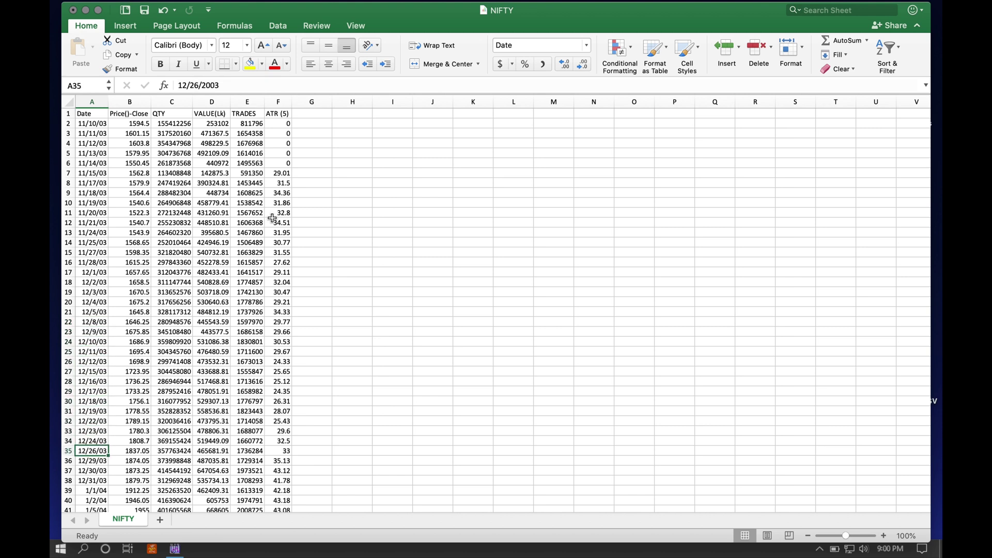
pyautogui.press('Up')
pyautogui.press('Up')
pyautogui.press('Up')
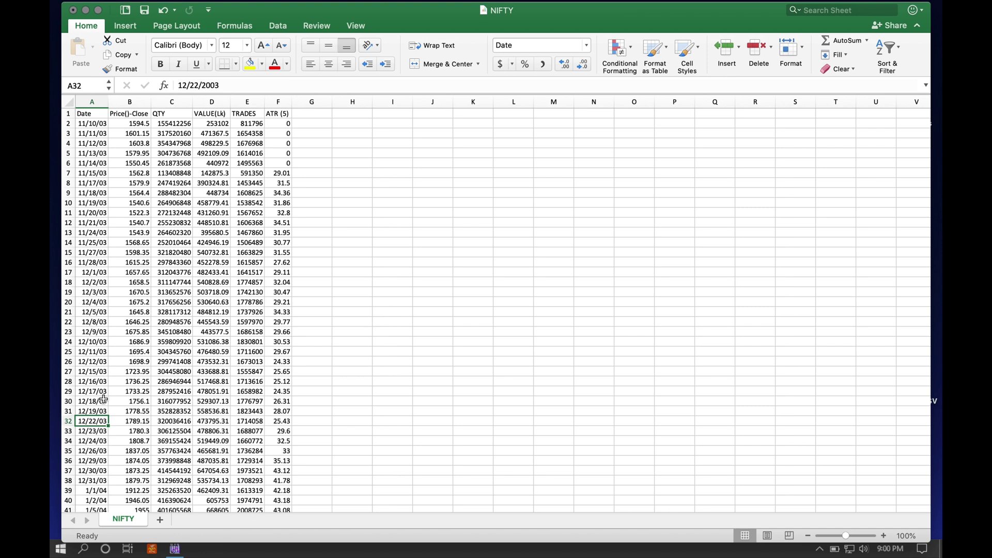
pyautogui.moveTo(819, 550)
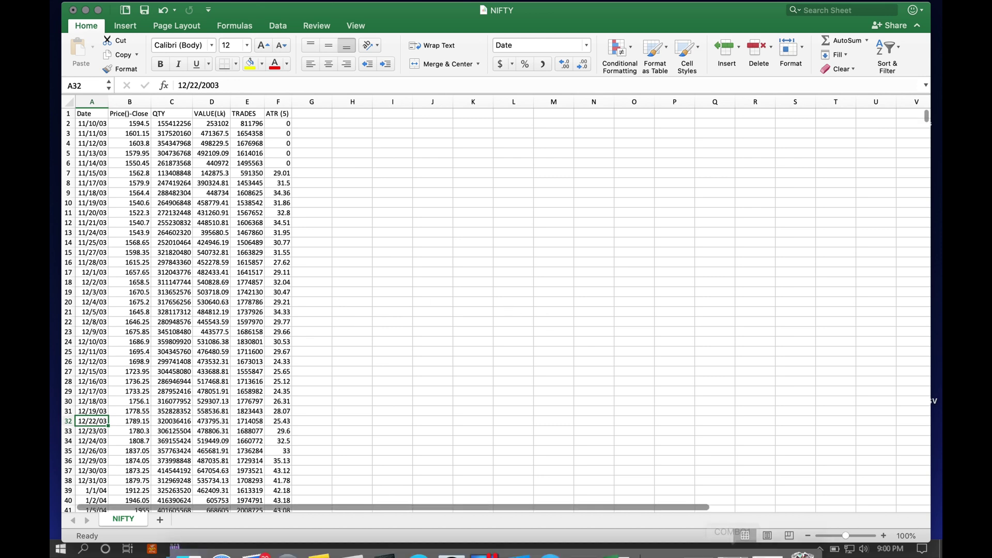
# Step: Format cell A2 with the long weekday date style, showing Monday, November 10, 2003
pyautogui.click(103, 125)
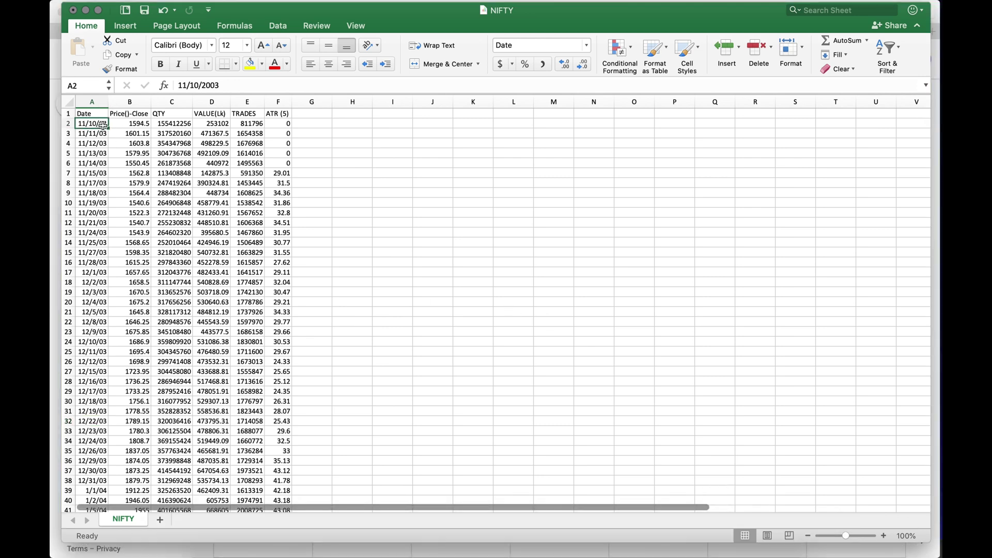
pyautogui.rightClick(104, 126)
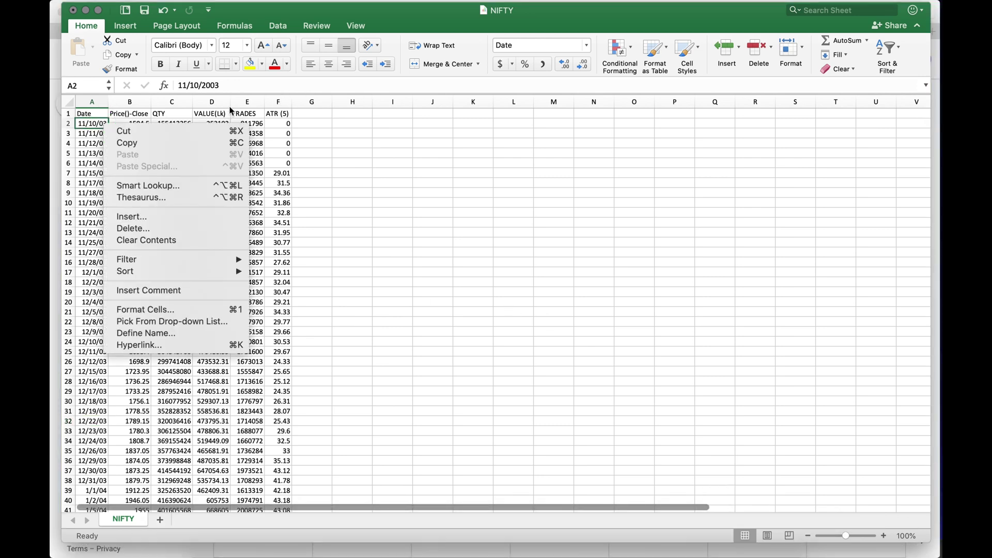
pyautogui.click(216, 312)
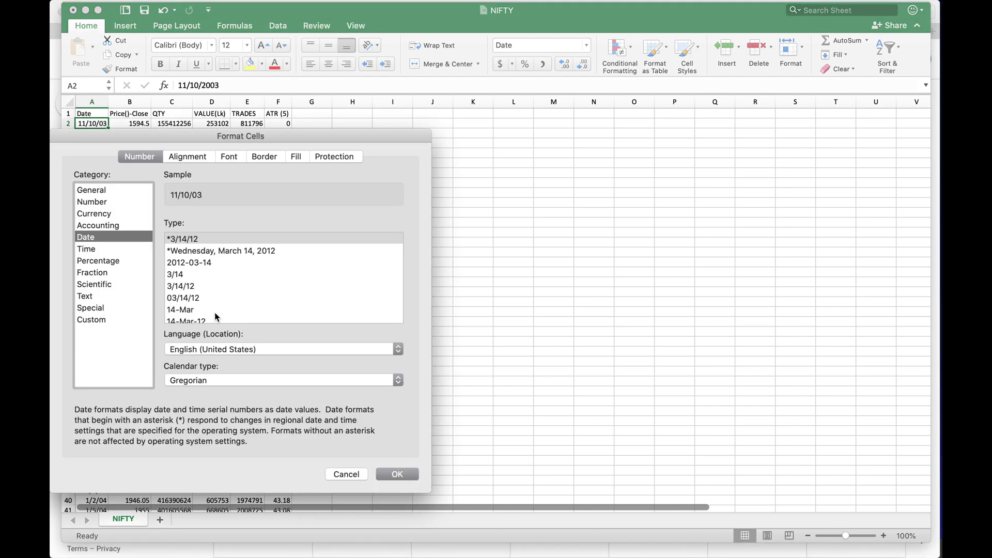
pyautogui.click(223, 252)
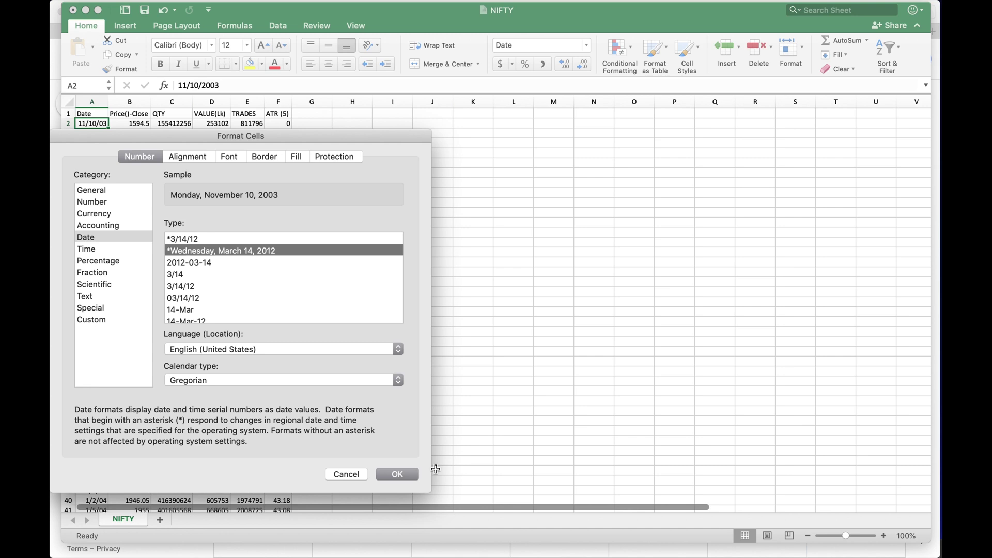
pyautogui.click(406, 476)
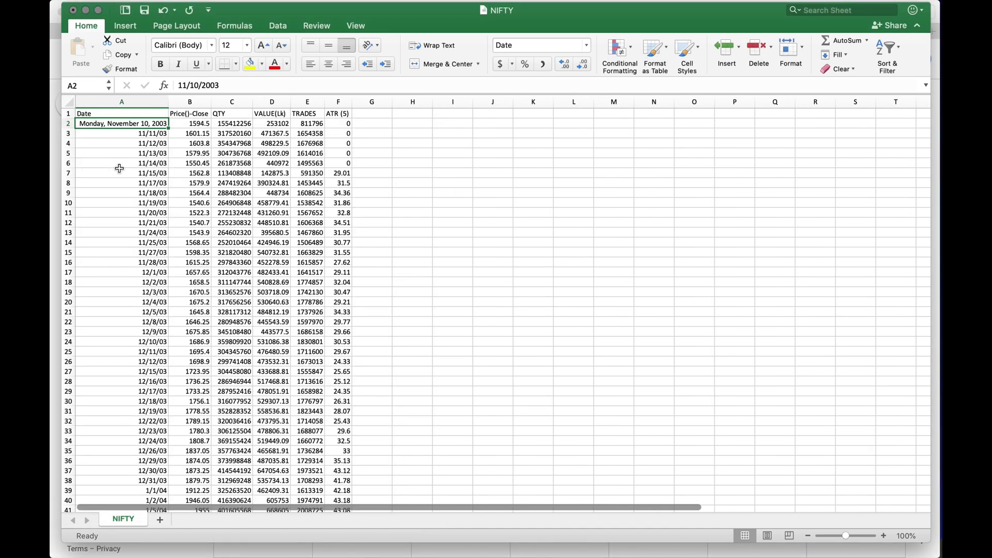
# Step: Paint A2's long date format onto A3:A16 and widen column A to fit
pyautogui.click(118, 68)
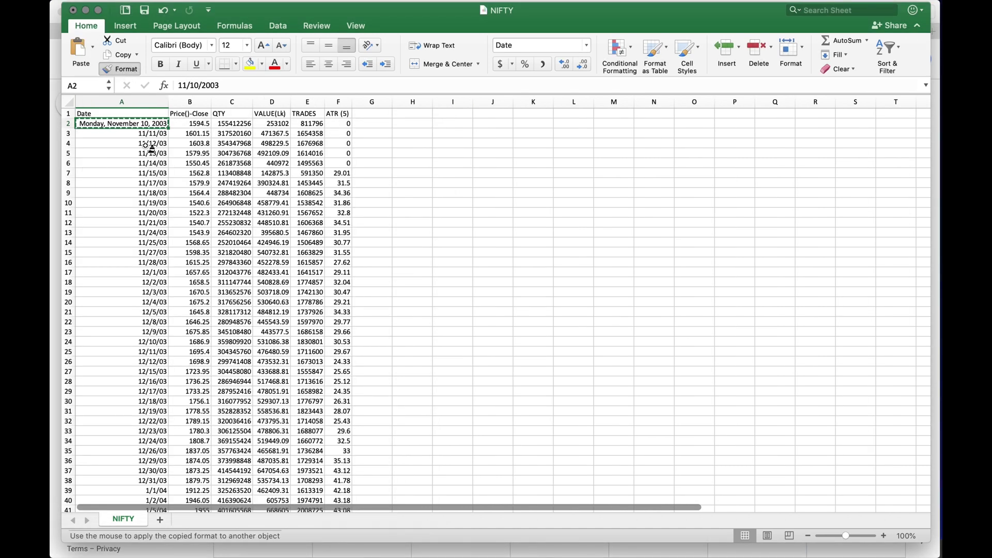
pyautogui.moveTo(146, 136); pyautogui.dragTo(128, 261)
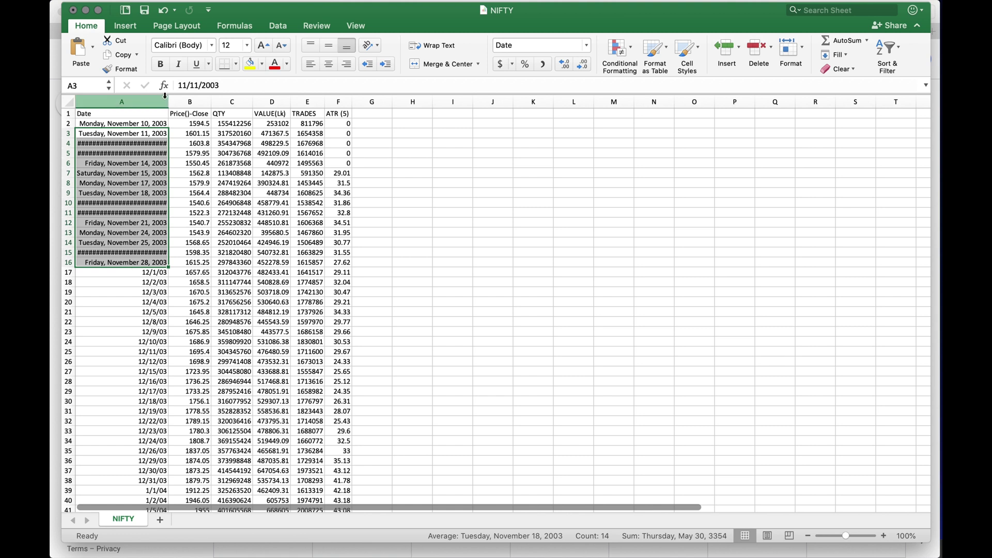
pyautogui.doubleClick(169, 101)
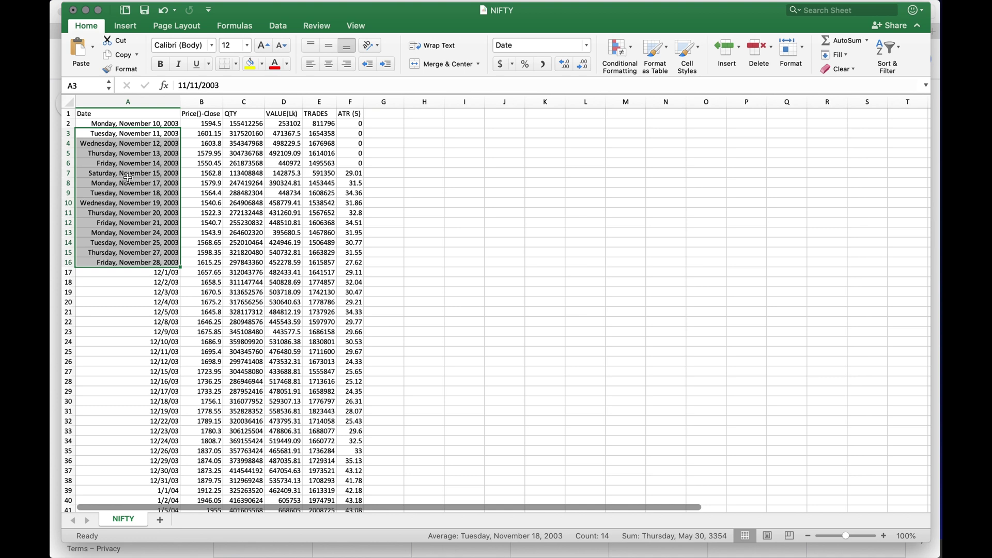
# Step: Paint the long date format down the rest of column A and bold the header row
pyautogui.click(67, 173)
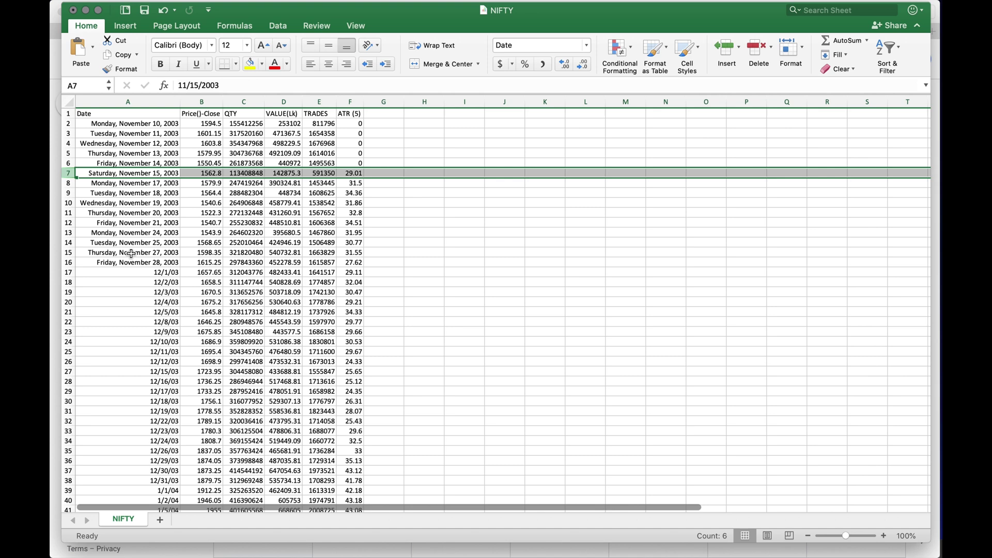
pyautogui.click(149, 262)
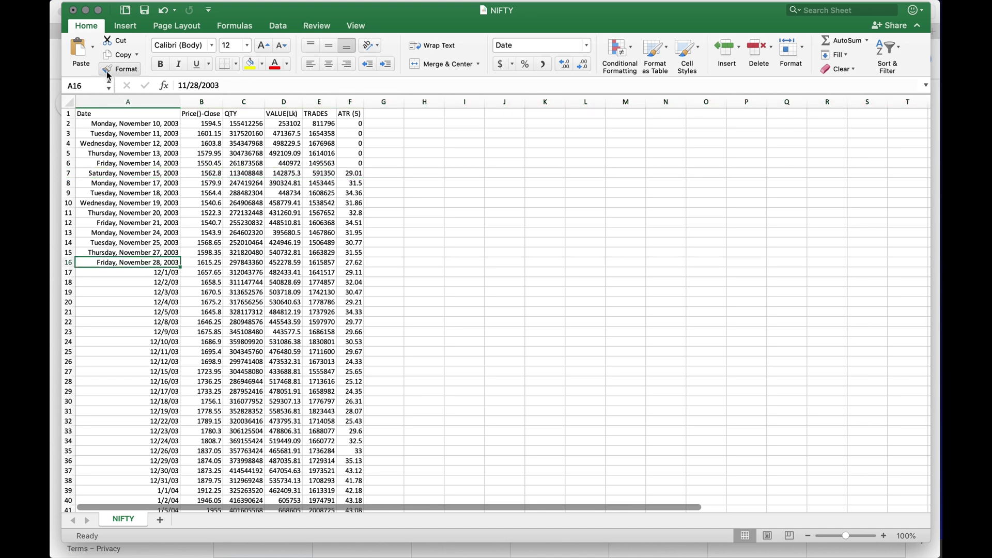
pyautogui.click(120, 68)
pyautogui.moveTo(150, 274)
pyautogui.mouseDown()
pyautogui.moveTo(142, 511)
pyautogui.moveTo(127, 552)
pyautogui.mouseUp()
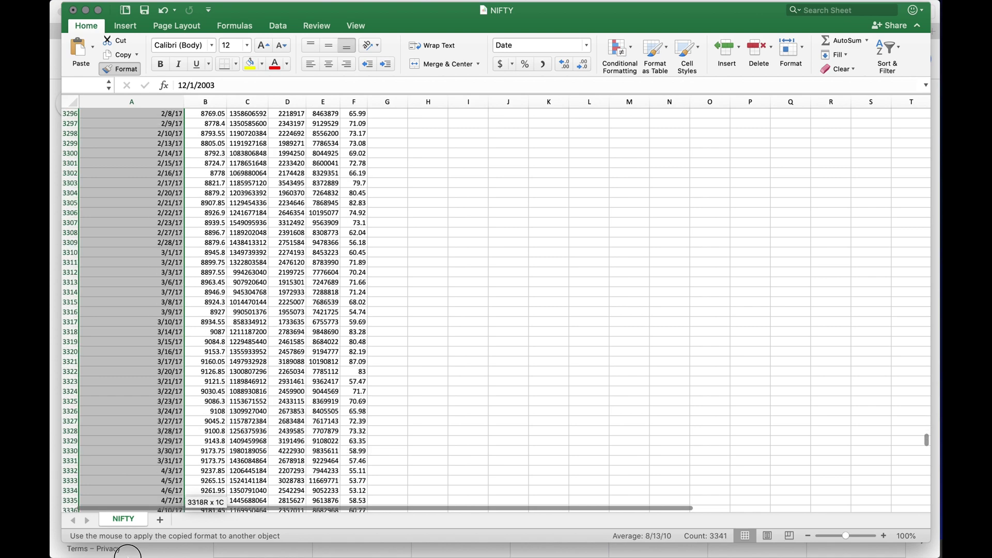
pyautogui.moveTo(128, 552)
pyautogui.mouseDown()
pyautogui.moveTo(173, 102)
pyautogui.moveTo(159, 115)
pyautogui.moveTo(153, 136)
pyautogui.moveTo(277, 111)
pyautogui.moveTo(351, 113)
pyautogui.mouseUp()
pyautogui.click(144, 203)
pyautogui.click(161, 63)
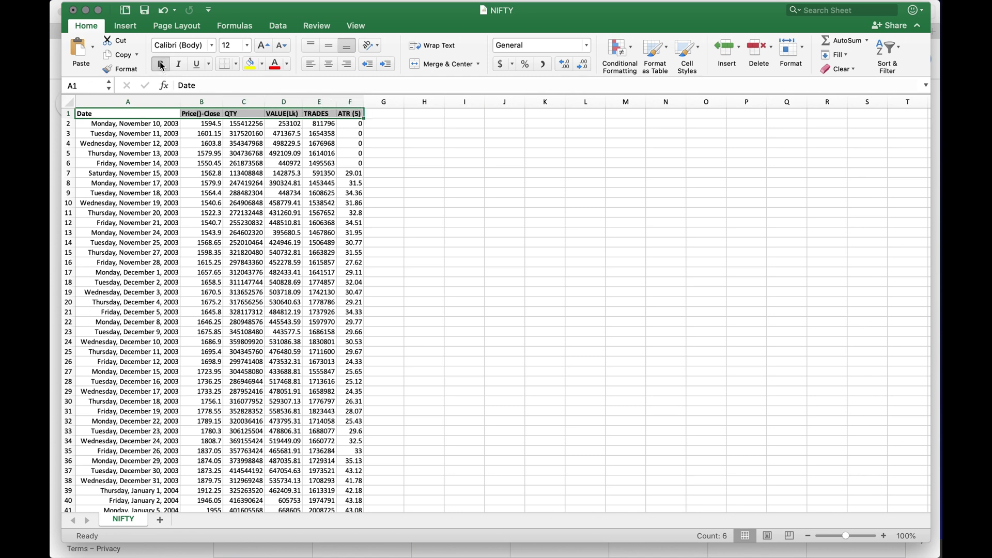
# Step: Clear A2:A31 and delete rows 2–31, so the data starts Monday, December 22, 2003
pyautogui.click(137, 126)
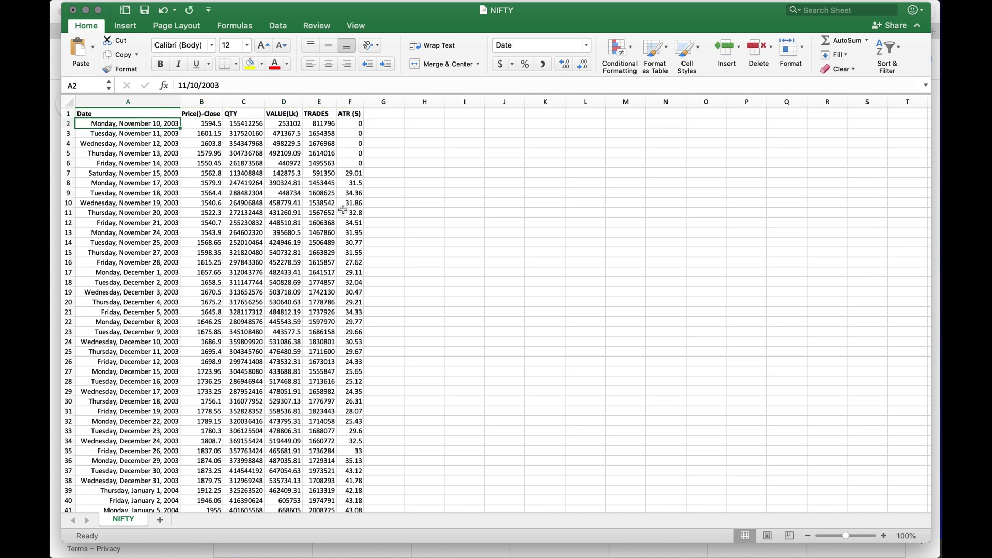
pyautogui.hotkey('shift', 'Down')
pyautogui.hotkey('shift', 'Down')
pyautogui.hotkey('shift', 'Down')
pyautogui.hotkey('shift', 'Down')
pyautogui.hotkey('shift', 'Down')
pyautogui.hotkey('shift', 'Down')
pyautogui.hotkey('shift', 'Down')
pyautogui.hotkey('shift', 'Down')
pyautogui.hotkey('shift', 'Down')
pyautogui.hotkey('shift', 'Down')
pyautogui.hotkey('shift', 'Down')
pyautogui.hotkey('shift', 'Down')
pyautogui.hotkey('shift', 'Down')
pyautogui.hotkey('shift', 'Down')
pyautogui.hotkey('shift', 'Down')
pyautogui.hotkey('shift', 'Down')
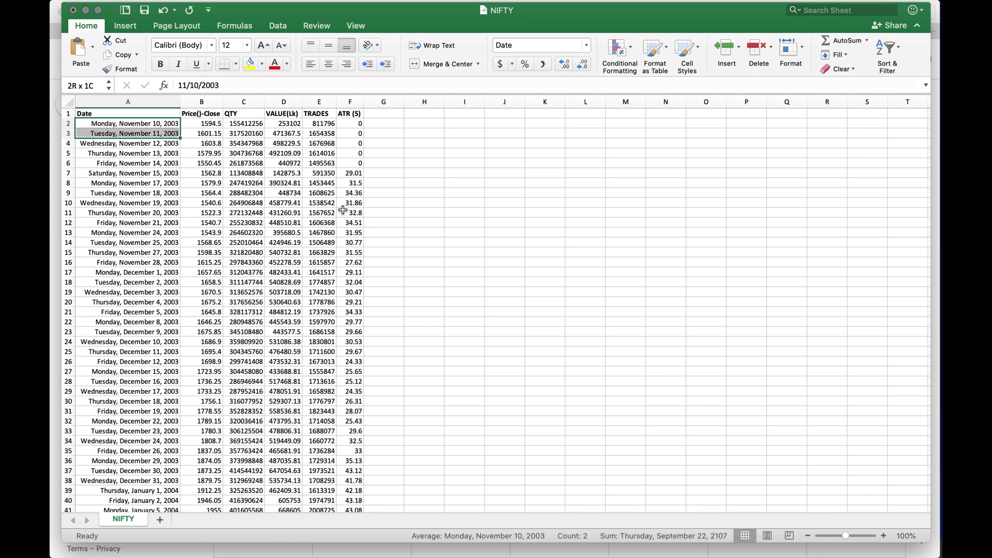
pyautogui.hotkey('shift', 'Down')
pyautogui.hotkey('shift', 'Down')
pyautogui.hotkey('shift', 'Down')
pyautogui.hotkey('shift', 'Down')
pyautogui.hotkey('shift', 'Down')
pyautogui.hotkey('shift', 'Down')
pyautogui.hotkey('shift', 'Down')
pyautogui.hotkey('shift', 'Down')
pyautogui.hotkey('shift', 'Down')
pyautogui.hotkey('shift', 'Down')
pyautogui.hotkey('shift', 'Down')
pyautogui.hotkey('shift', 'Down')
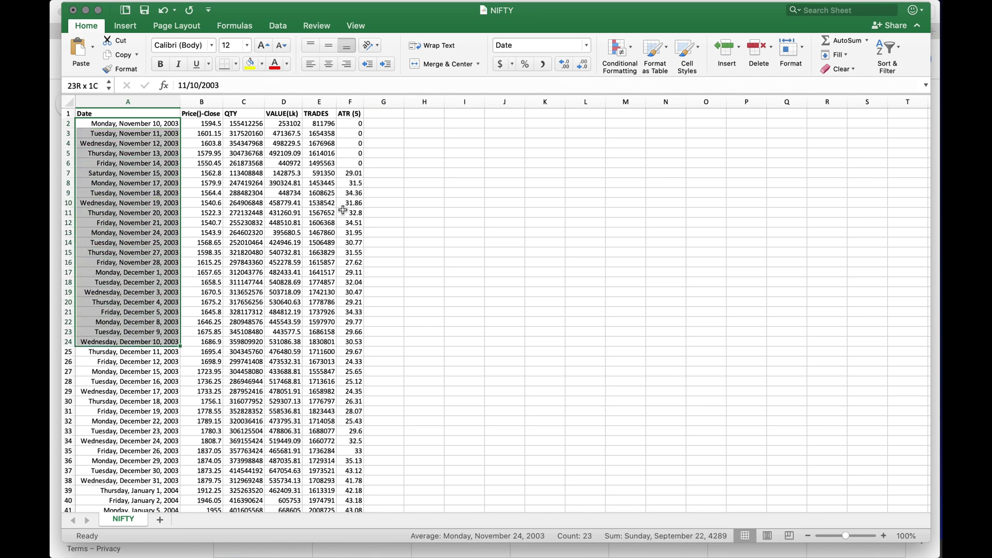
pyautogui.hotkey('shift', 'Down')
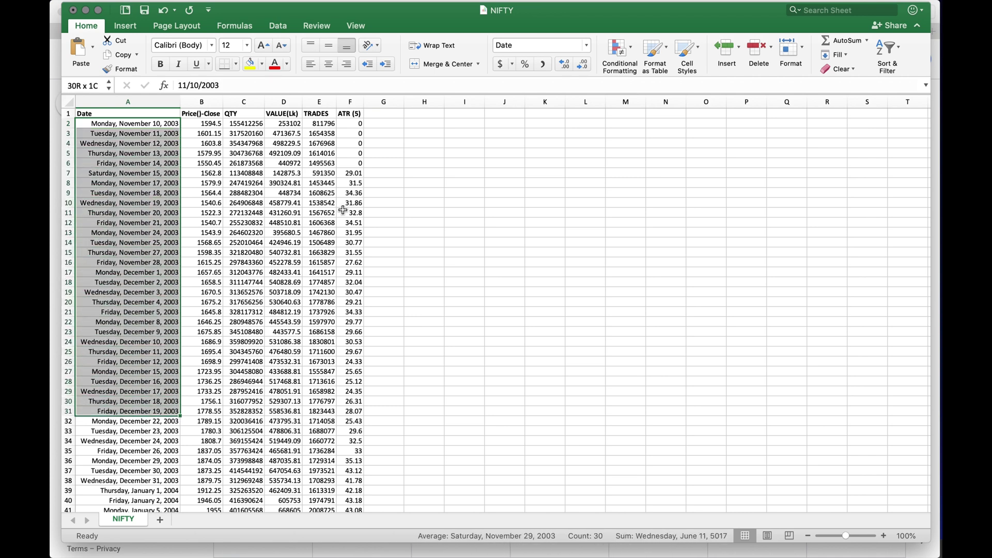
pyautogui.press('Delete')
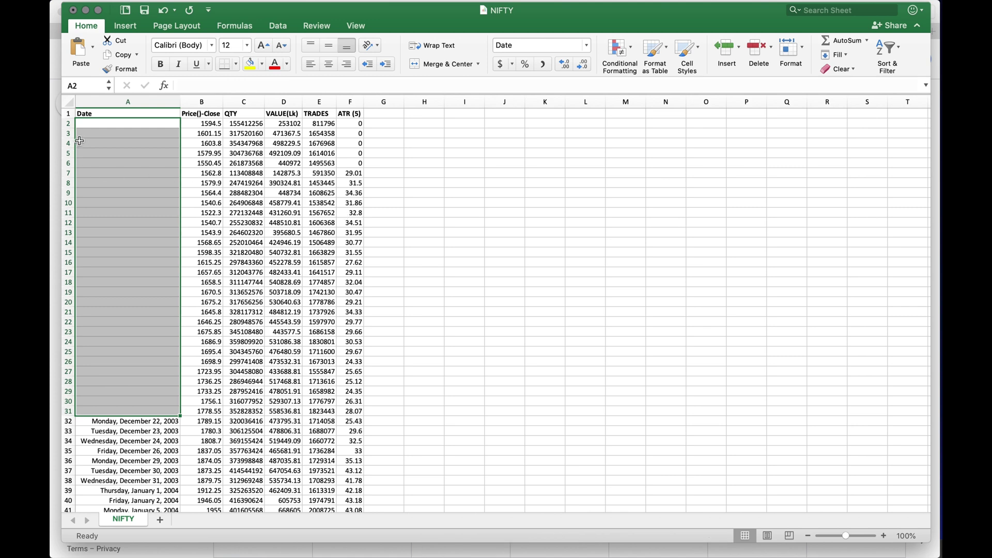
pyautogui.moveTo(68, 124); pyautogui.dragTo(56, 414)
pyautogui.rightClick(69, 336)
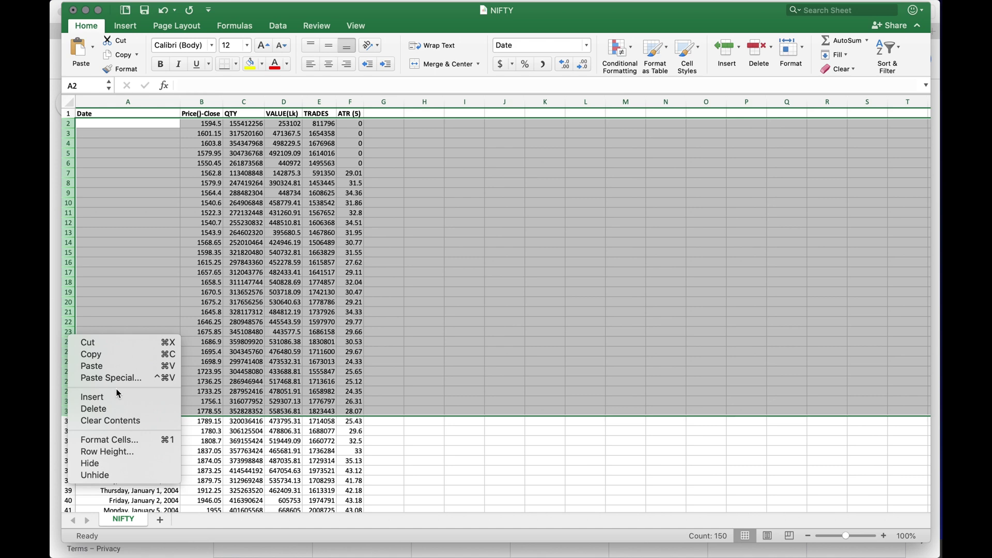
pyautogui.click(123, 409)
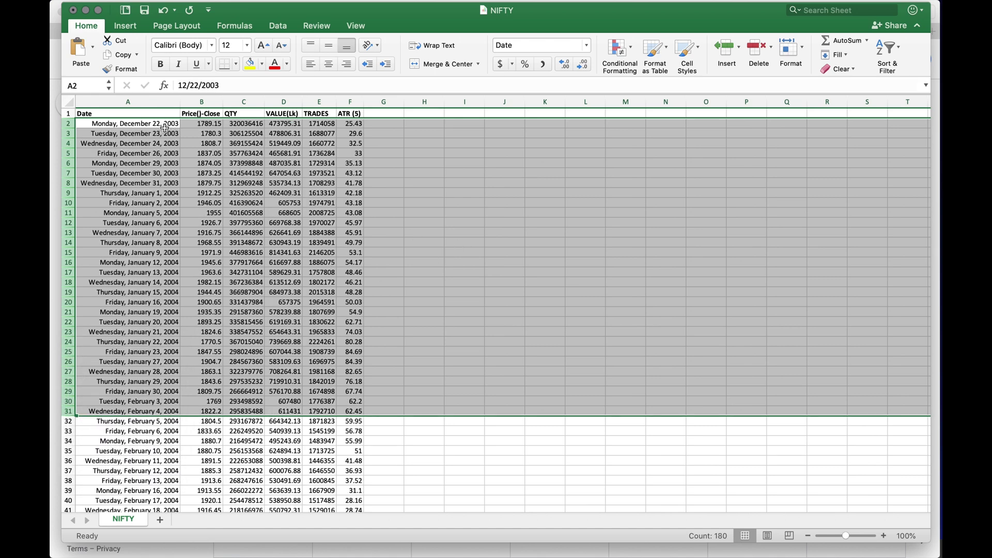
pyautogui.click(159, 126)
pyautogui.hotkey('shift', 'Down')
pyautogui.hotkey('shift', 'Down')
pyautogui.hotkey('shift', 'Down')
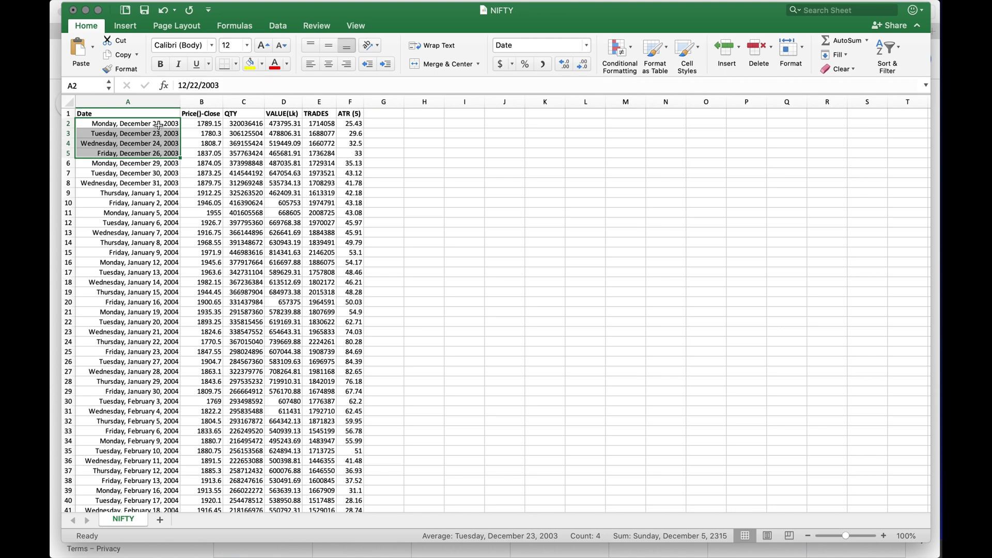
pyautogui.hotkey('shift', 'Right')
pyautogui.hotkey('shift', 'Right')
pyautogui.hotkey('shift', 'Right')
pyautogui.hotkey('shift', 'Right')
pyautogui.hotkey('shift', 'Right')
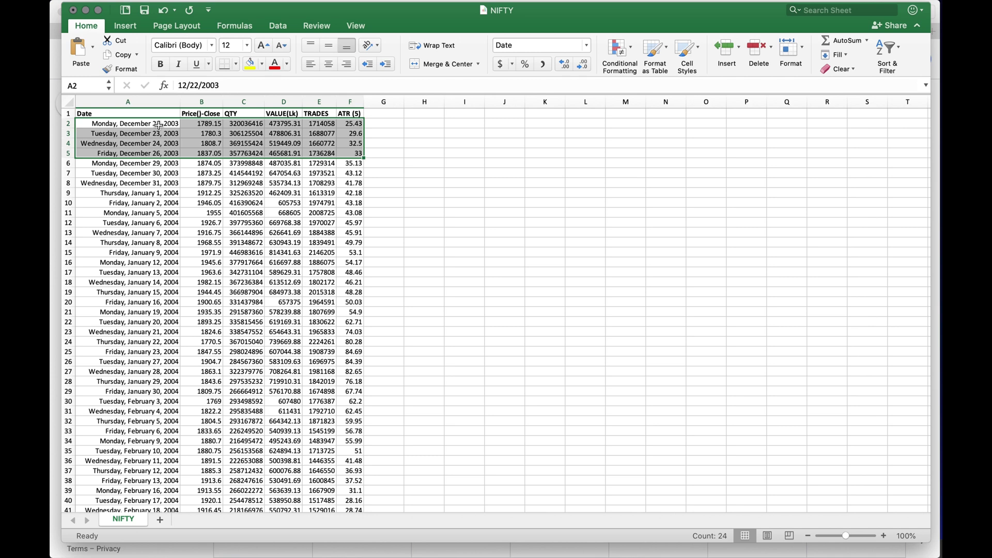
pyautogui.press('Down')
pyautogui.press('Down')
pyautogui.press('Down')
pyautogui.press('Down')
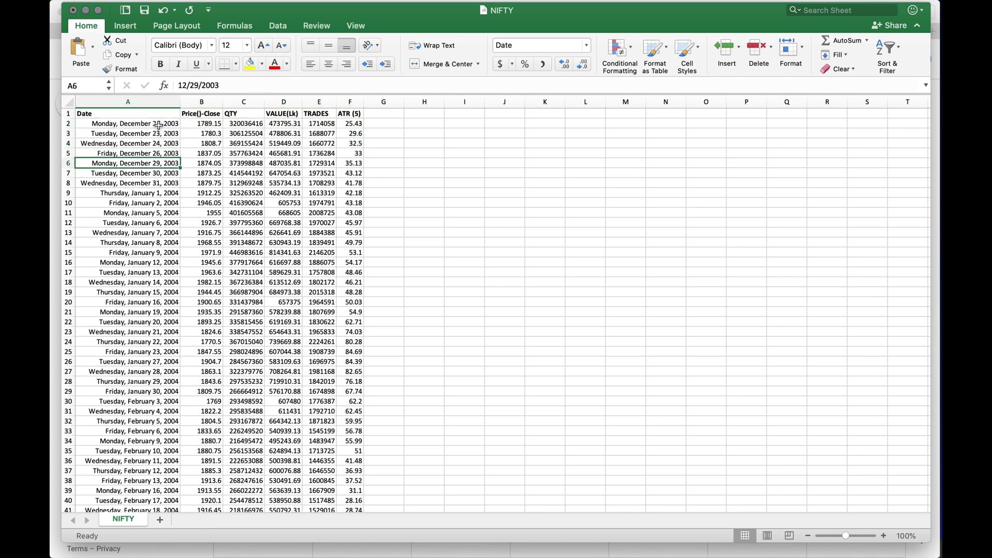
pyautogui.hotkey('shift', 'Right')
pyautogui.hotkey('shift', 'Right')
pyautogui.hotkey('shift', 'Right')
pyautogui.hotkey('shift', 'Right')
pyautogui.hotkey('shift', 'Right')
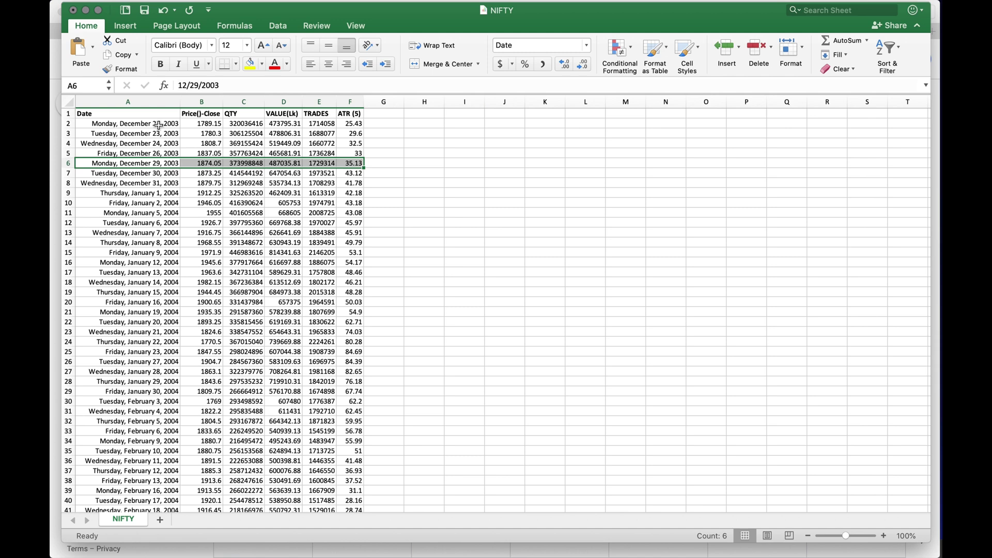
pyautogui.hotkey('shift', 'Down')
pyautogui.hotkey('shift', 'Down')
pyautogui.hotkey('shift', 'Down')
pyautogui.press('shift+super+Down')
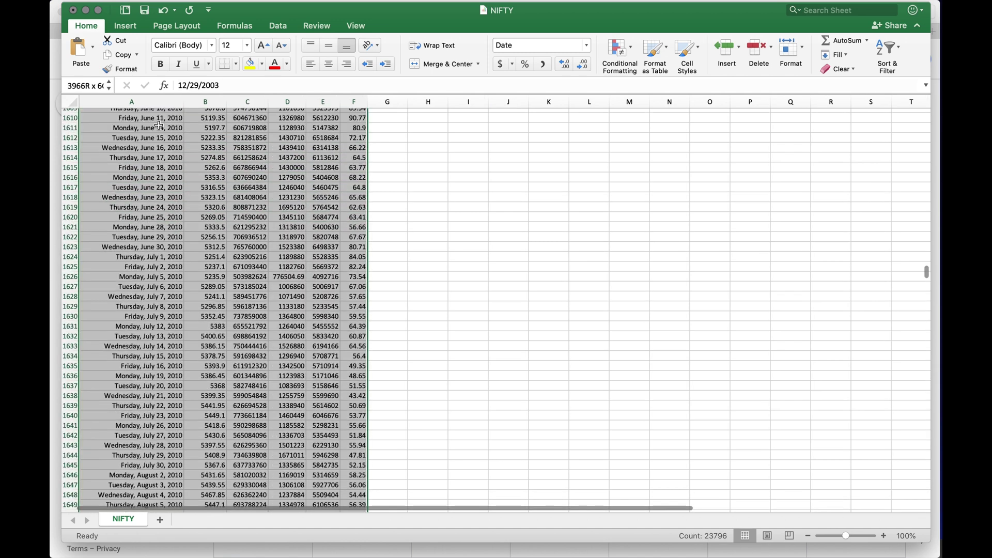
pyautogui.hotkey('shift', 'Up')
pyautogui.hotkey('shift', 'Up')
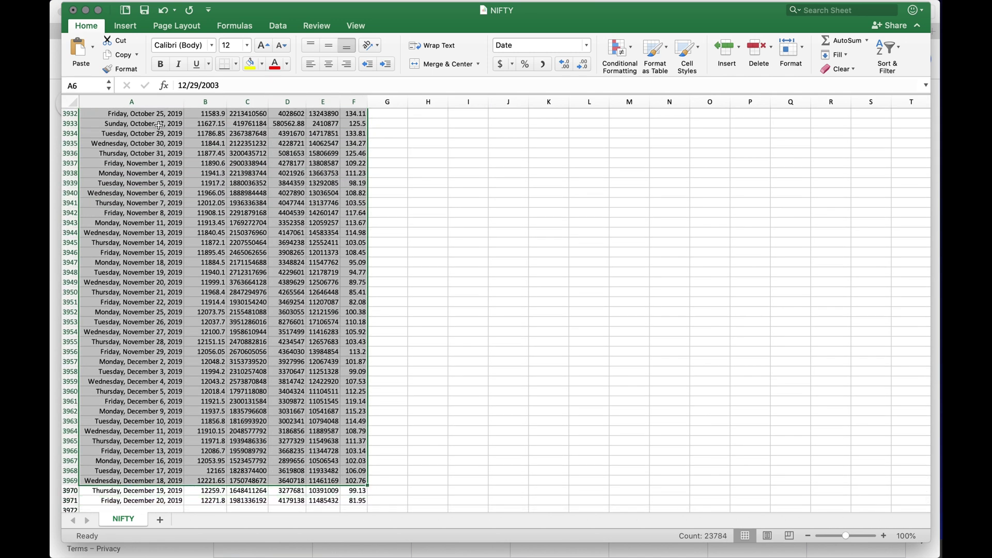
pyautogui.hotkey('shift', 'Up')
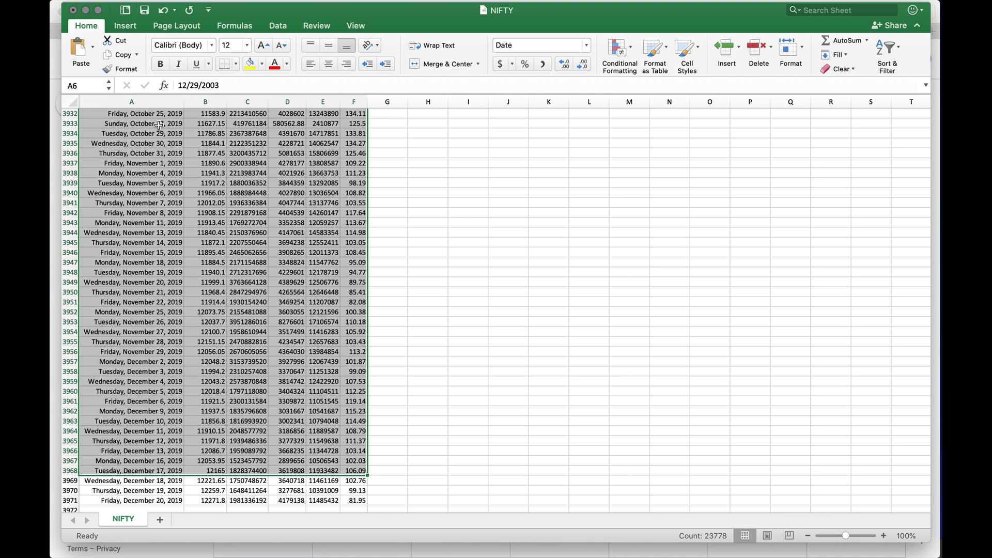
pyautogui.scroll(20, 159, 125)
pyautogui.scroll(10, 159, 125)
pyautogui.press('Down')
pyautogui.press('Down')
pyautogui.press('Down')
pyautogui.press('Down')
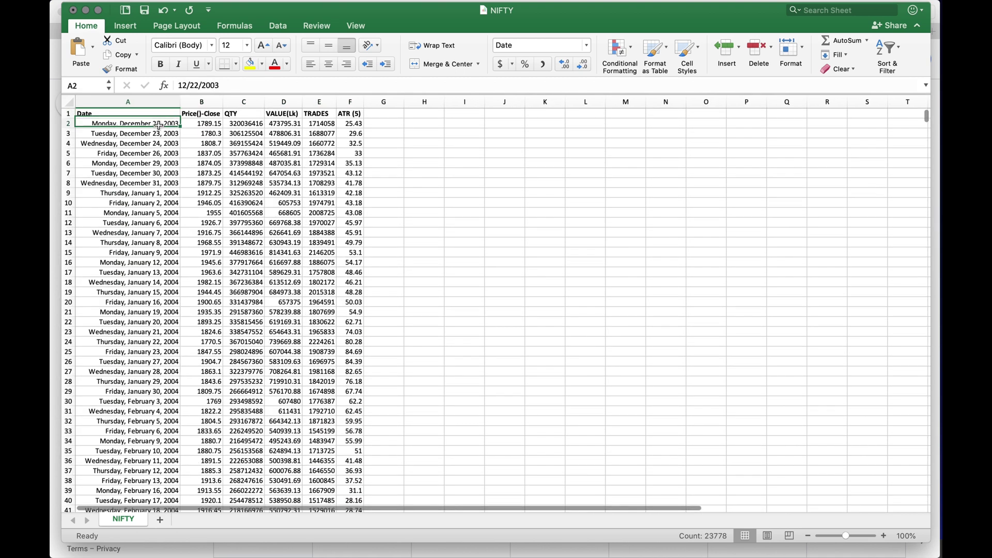
# Step: Select A6:F251, from the December 29, 2003 row down to December 17, 2004
pyautogui.press('Down')
pyautogui.press('Down')
pyautogui.press('Down')
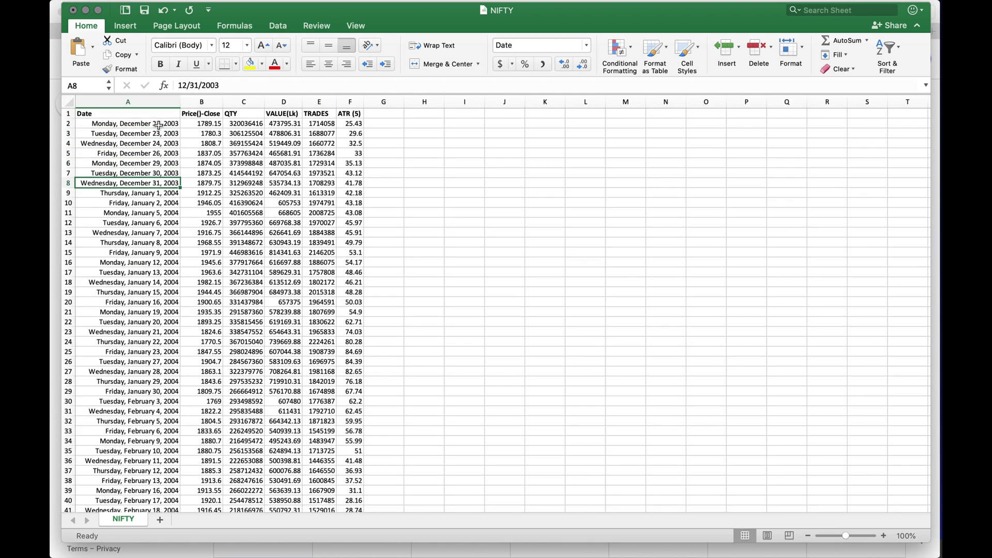
pyautogui.press('Up')
pyautogui.press('Up')
pyautogui.press('Up')
pyautogui.press('Up')
pyautogui.press('Up')
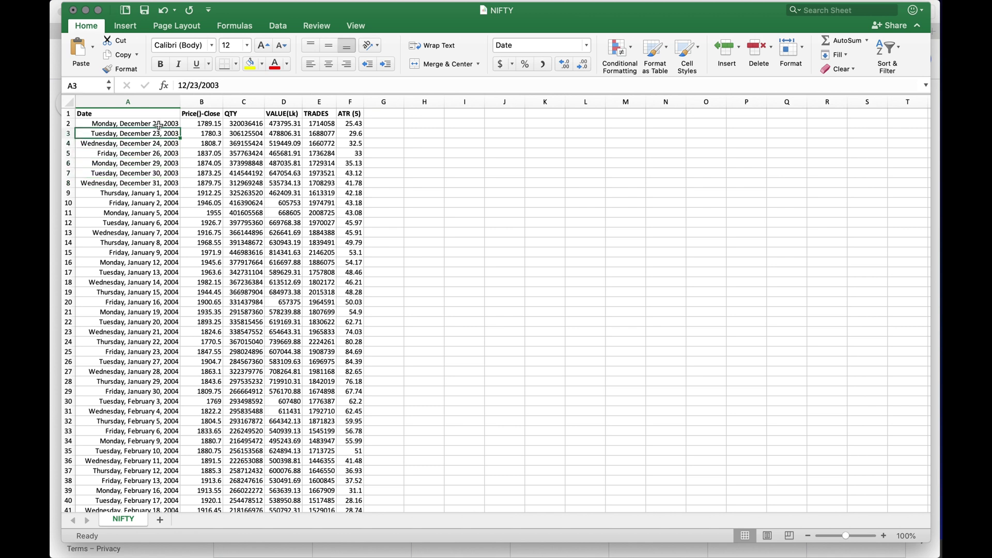
pyautogui.press('Down')
pyautogui.press('Down')
pyautogui.press('Down')
pyautogui.hotkey('shift', 'Right')
pyautogui.hotkey('shift', 'Right')
pyautogui.hotkey('shift', 'Right')
pyautogui.hotkey('shift', 'Right')
pyautogui.hotkey('shift', 'Right')
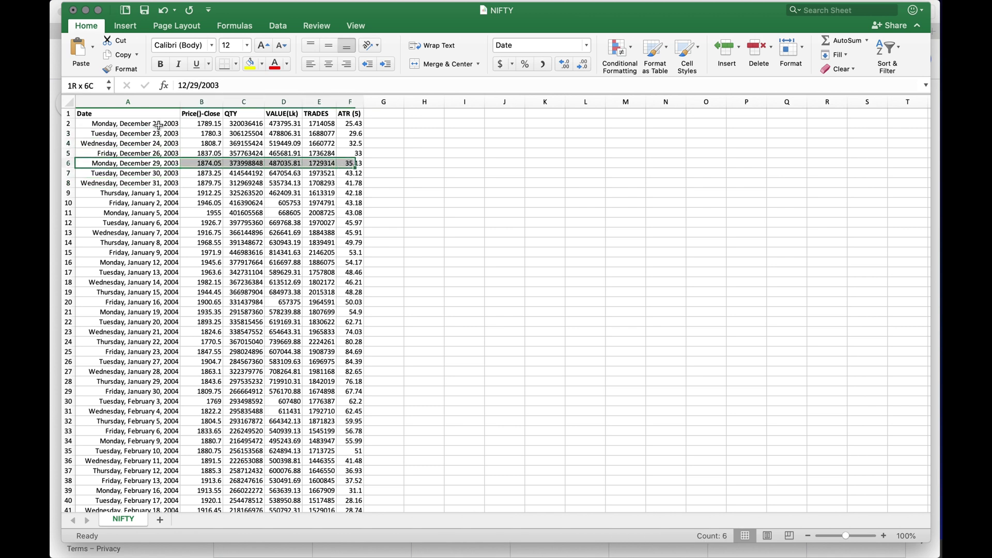
pyautogui.hotkey('shift', 'Down')
pyautogui.hotkey('shift', 'Down')
pyautogui.hotkey('shift', 'Down')
pyautogui.hotkey('shift', 'Down')
pyautogui.hotkey('shift', 'Down')
pyautogui.hotkey('shift', 'Down')
pyautogui.hotkey('shift', 'Down')
pyautogui.hotkey('shift', 'Down')
pyautogui.hotkey('shift', 'Down')
pyautogui.hotkey('shift', 'Down')
pyautogui.hotkey('shift', 'Down')
pyautogui.hotkey('shift', 'Down')
pyautogui.hotkey('shift', 'Down')
pyautogui.hotkey('shift', 'Down')
pyautogui.hotkey('shift', 'Down')
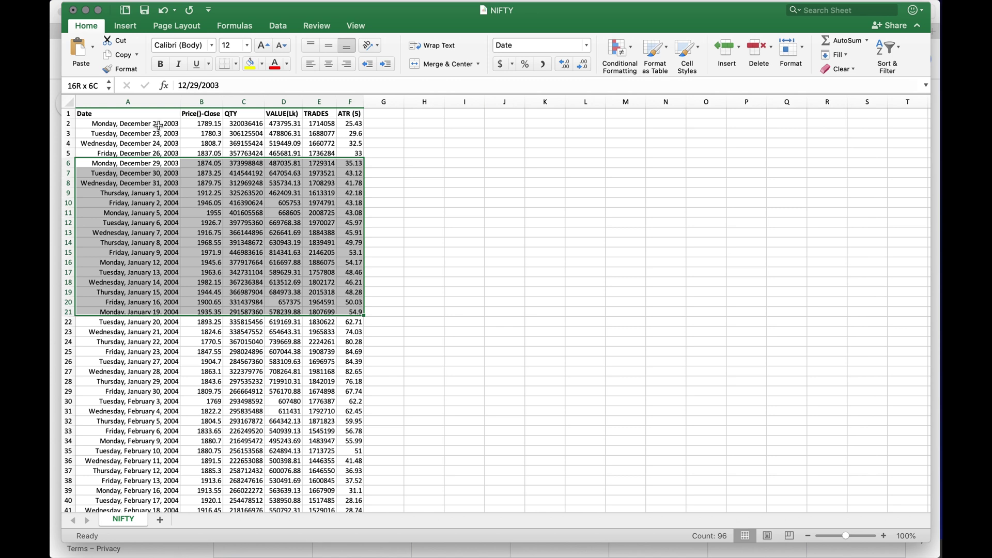
pyautogui.hotkey('shift', 'Down')
pyautogui.hotkey('shift', 'Down')
pyautogui.hotkey('shift', 'Down')
pyautogui.hotkey('shift', 'Down')
pyautogui.hotkey('shift', 'Down')
pyautogui.hotkey('shift', 'Down')
pyautogui.hotkey('shift', 'Down')
pyautogui.hotkey('shift', 'Down')
pyautogui.hotkey('shift', 'Down')
pyautogui.hotkey('shift', 'Down')
pyautogui.hotkey('shift', 'Down')
pyautogui.hotkey('shift', 'Down')
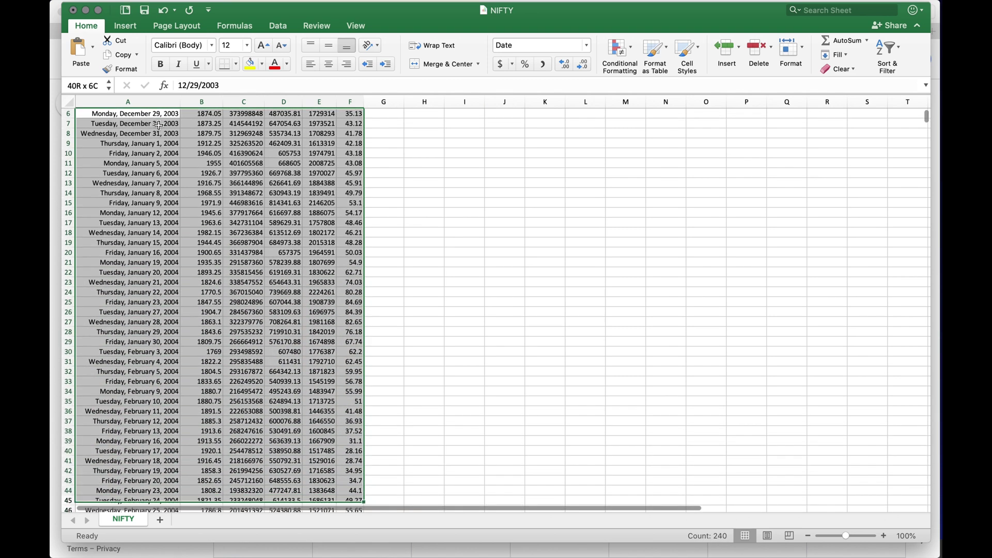
pyautogui.hotkey('shift', 'Down')
pyautogui.hotkey('shift', 'Down')
pyautogui.hotkey('shift', 'Down')
pyautogui.hotkey('shift', 'Down')
pyautogui.hotkey('shift', 'Down')
pyautogui.hotkey('shift', 'Down')
pyautogui.hotkey('shift', 'Down')
pyautogui.hotkey('shift', 'Down')
pyautogui.hotkey('shift', 'Down')
pyautogui.hotkey('shift', 'Down')
pyautogui.hotkey('shift', 'Down')
pyautogui.hotkey('shift', 'Down')
pyautogui.hotkey('shift', 'Down')
pyautogui.hotkey('shift', 'Down')
pyautogui.hotkey('shift', 'Down')
pyautogui.hotkey('shift', 'Down')
pyautogui.hotkey('shift', 'Down')
pyautogui.hotkey('shift', 'Down')
pyautogui.hotkey('shift', 'Down')
pyautogui.hotkey('shift', 'Down')
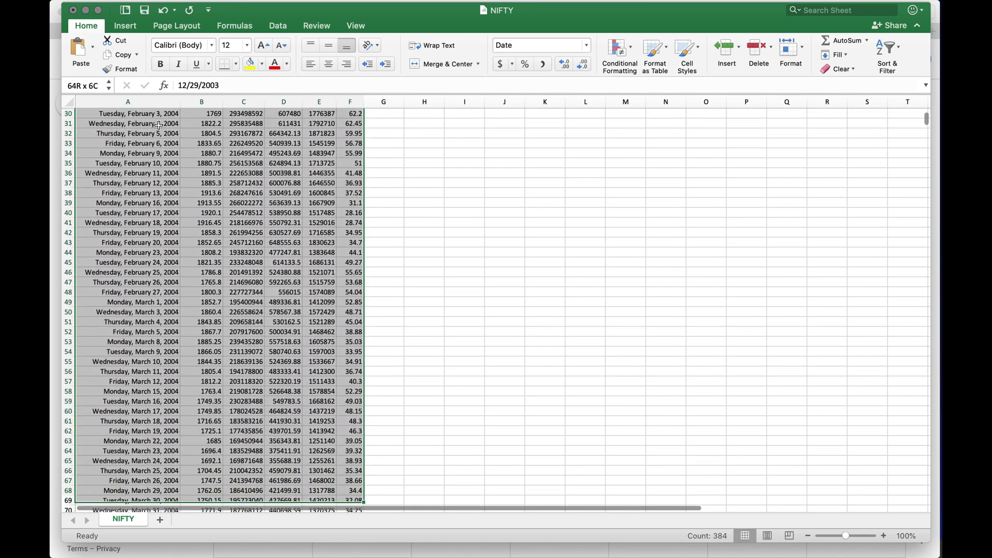
pyautogui.hotkey('shift', 'Down')
pyautogui.hotkey('shift', 'Down')
pyautogui.hotkey('shift', 'Down')
pyautogui.hotkey('shift', 'Down')
pyautogui.hotkey('shift', 'Down')
pyautogui.hotkey('shift', 'Down')
pyautogui.hotkey('shift', 'Down')
pyautogui.hotkey('shift', 'Down')
pyautogui.hotkey('shift', 'Down')
pyautogui.hotkey('shift', 'Down')
pyautogui.hotkey('shift', 'Down')
pyautogui.hotkey('shift', 'Down')
pyautogui.hotkey('shift', 'Down')
pyautogui.hotkey('shift', 'Down')
pyautogui.hotkey('shift', 'Down')
pyautogui.hotkey('shift', 'Down')
pyautogui.hotkey('shift', 'Down')
pyautogui.hotkey('shift', 'Down')
pyautogui.hotkey('shift', 'Down')
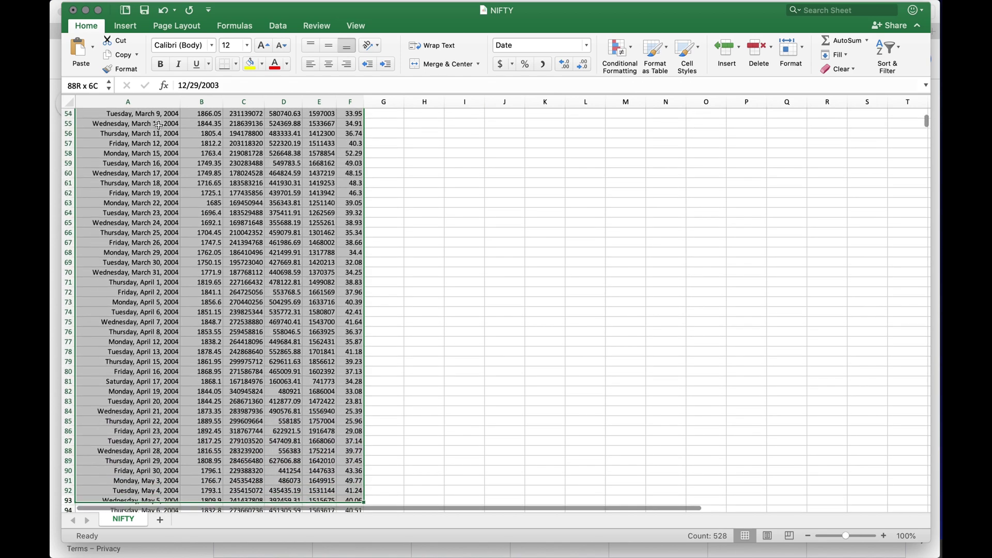
pyautogui.hotkey('shift', 'Down')
pyautogui.hotkey('shift', 'Down')
pyautogui.hotkey('shift', 'Down')
pyautogui.hotkey('shift', 'Down')
pyautogui.hotkey('shift', 'Down')
pyautogui.hotkey('shift', 'Down')
pyautogui.hotkey('shift', 'Down')
pyautogui.hotkey('shift', 'Down')
pyautogui.hotkey('shift', 'Down')
pyautogui.hotkey('shift', 'Down')
pyautogui.hotkey('shift', 'Down')
pyautogui.hotkey('shift', 'Down')
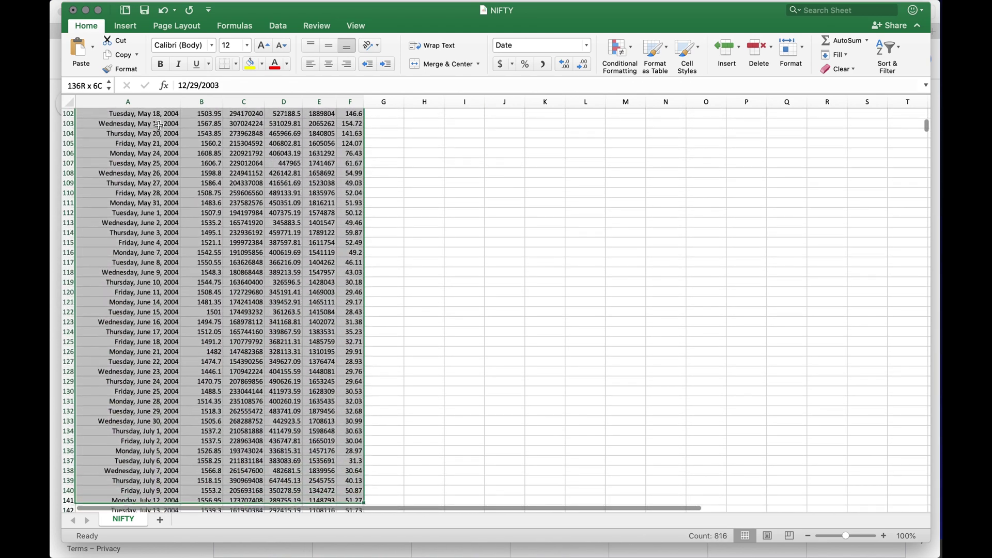
pyautogui.hotkey('shift', 'Down')
pyautogui.hotkey('shift', 'Down')
pyautogui.hotkey('shift', 'Down')
pyautogui.hotkey('shift', 'Down')
pyautogui.hotkey('shift', 'Down')
pyautogui.hotkey('shift', 'Down')
pyautogui.hotkey('shift', 'Down')
pyautogui.hotkey('shift', 'Down')
pyautogui.hotkey('shift', 'Down')
pyautogui.hotkey('shift', 'Down')
pyautogui.hotkey('shift', 'Down')
pyautogui.hotkey('shift', 'Down')
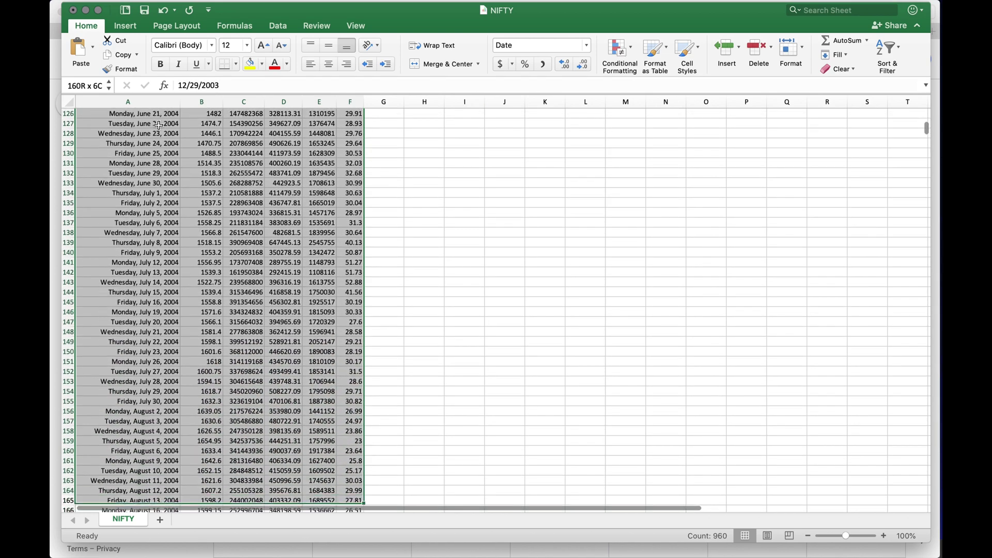
pyautogui.hotkey('shift', 'Down')
pyautogui.hotkey('shift', 'Down')
pyautogui.hotkey('shift', 'Down')
pyautogui.hotkey('shift', 'Down')
pyautogui.hotkey('shift', 'Down')
pyautogui.hotkey('shift', 'Down')
pyautogui.hotkey('shift', 'Down')
pyautogui.hotkey('shift', 'Down')
pyautogui.hotkey('shift', 'Down')
pyautogui.hotkey('shift', 'Down')
pyautogui.hotkey('shift', 'Down')
pyautogui.hotkey('shift', 'Down')
pyautogui.hotkey('shift', 'Down')
pyautogui.hotkey('shift', 'Down')
pyautogui.hotkey('shift', 'Down')
pyautogui.hotkey('shift', 'Down')
pyautogui.hotkey('shift', 'Down')
pyautogui.hotkey('shift', 'Down')
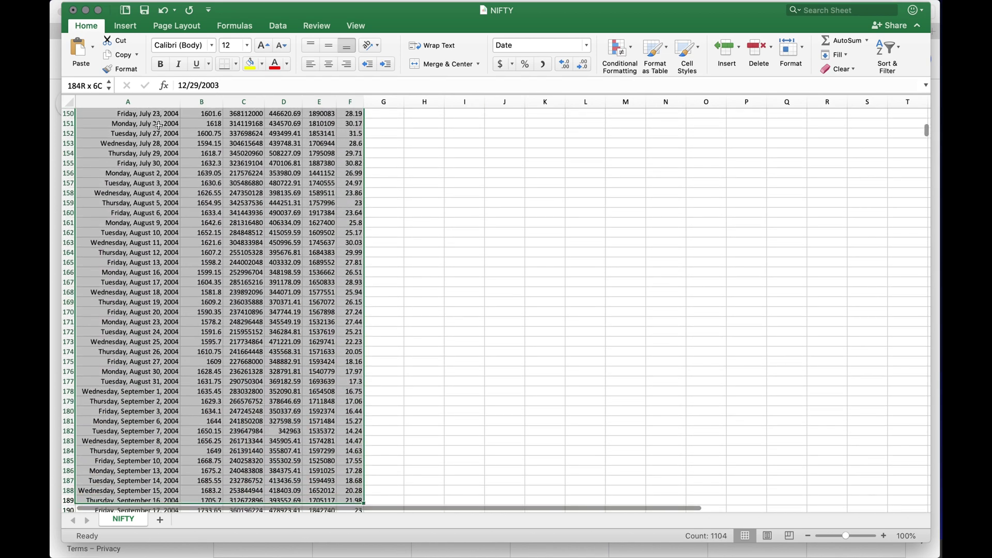
pyautogui.hotkey('shift', 'Down')
pyautogui.hotkey('shift', 'Down')
pyautogui.hotkey('shift', 'Down')
pyautogui.hotkey('shift', 'Down')
pyautogui.hotkey('shift', 'Down')
pyautogui.hotkey('shift', 'Down')
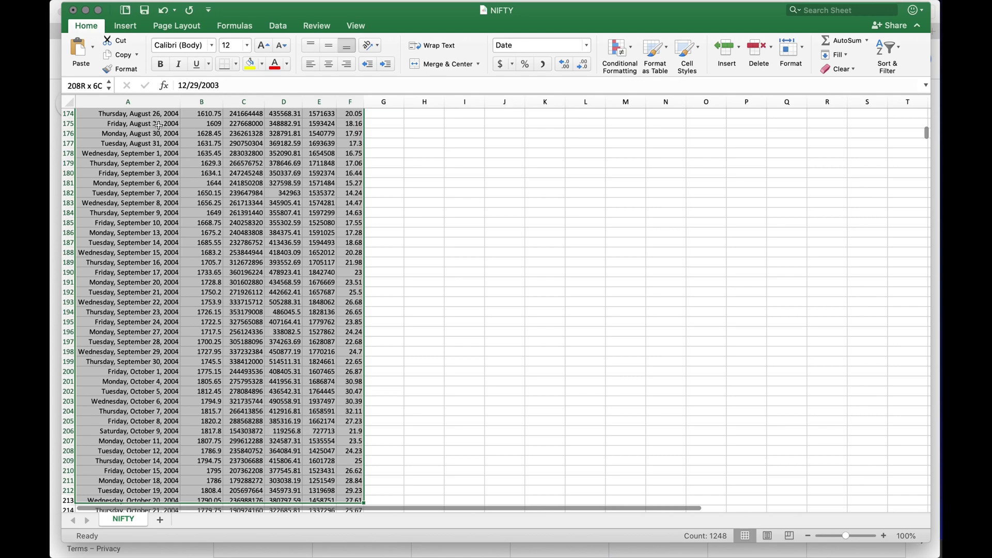
pyautogui.hotkey('shift', 'Down')
pyautogui.hotkey('shift', 'Down')
pyautogui.hotkey('shift', 'Down')
pyautogui.hotkey('shift', 'Down')
pyautogui.hotkey('shift', 'Down')
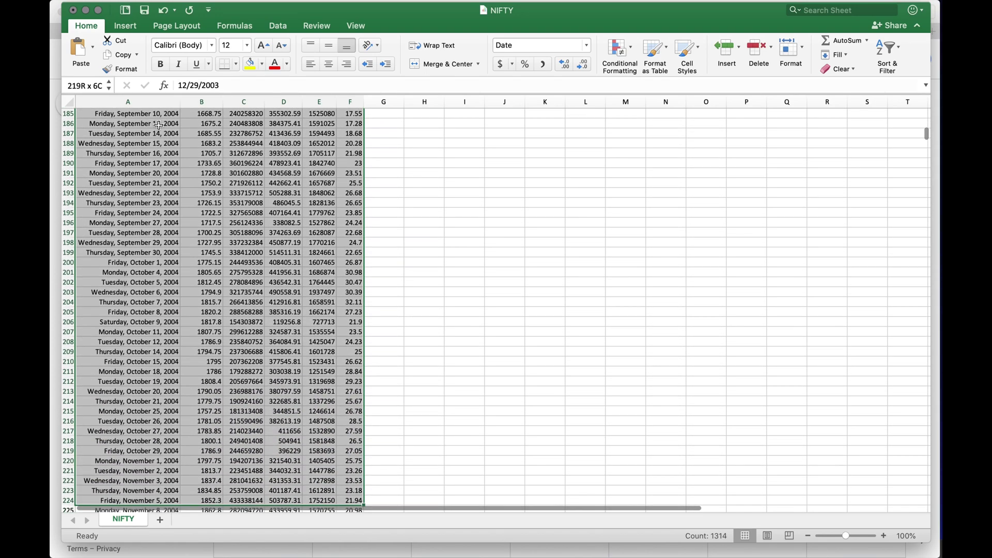
pyautogui.hotkey('shift', 'Down')
pyautogui.hotkey('shift', 'Down')
pyautogui.hotkey('shift', 'Down')
pyautogui.hotkey('shift', 'Down')
pyautogui.hotkey('shift', 'Down')
pyautogui.hotkey('shift', 'Down')
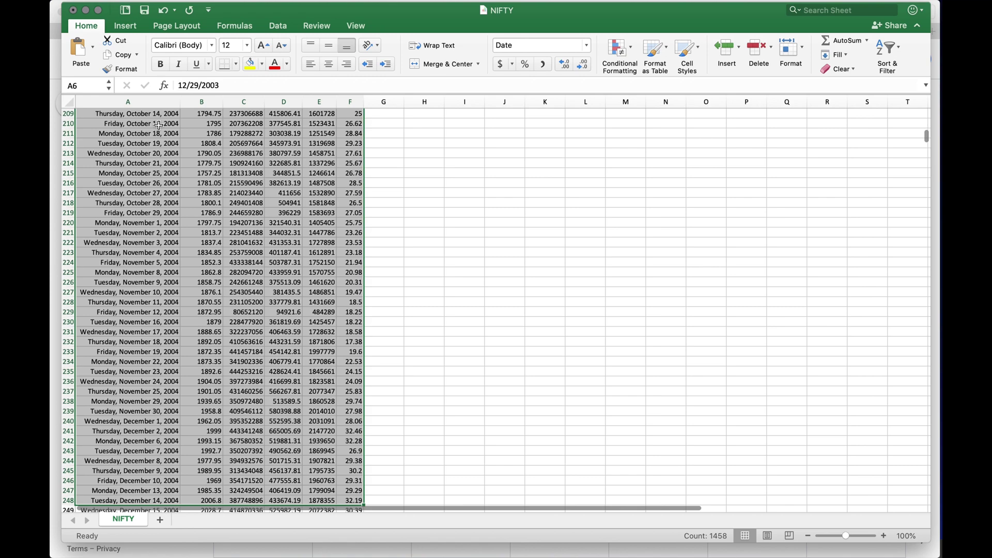
pyautogui.hotkey('shift', 'Down')
pyautogui.hotkey('shift', 'Down')
pyautogui.hotkey('shift', 'Down')
pyautogui.hotkey('shift', 'Down')
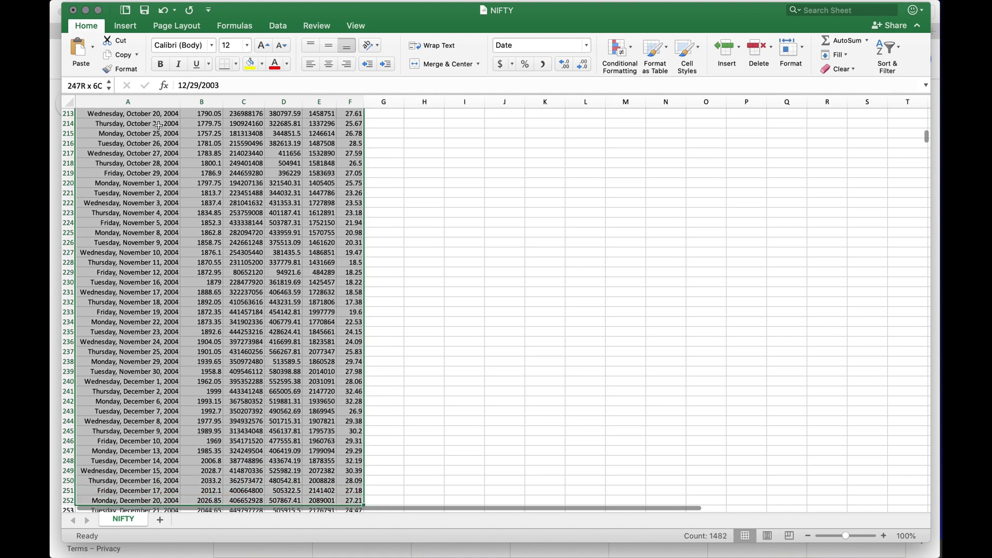
pyautogui.hotkey('shift', 'Down')
pyautogui.hotkey('shift', 'Down')
pyautogui.hotkey('shift', 'Down')
pyautogui.hotkey('shift', 'Down')
pyautogui.hotkey('shift', 'Down')
pyautogui.hotkey('shift', 'Down')
pyautogui.hotkey('shift', 'Down')
pyautogui.hotkey('shift', 'Down')
pyautogui.hotkey('shift', 'Down')
pyautogui.hotkey('shift', 'Down')
pyautogui.hotkey('shift', 'Down')
pyautogui.hotkey('shift', 'Down')
pyautogui.hotkey('shift', 'Down')
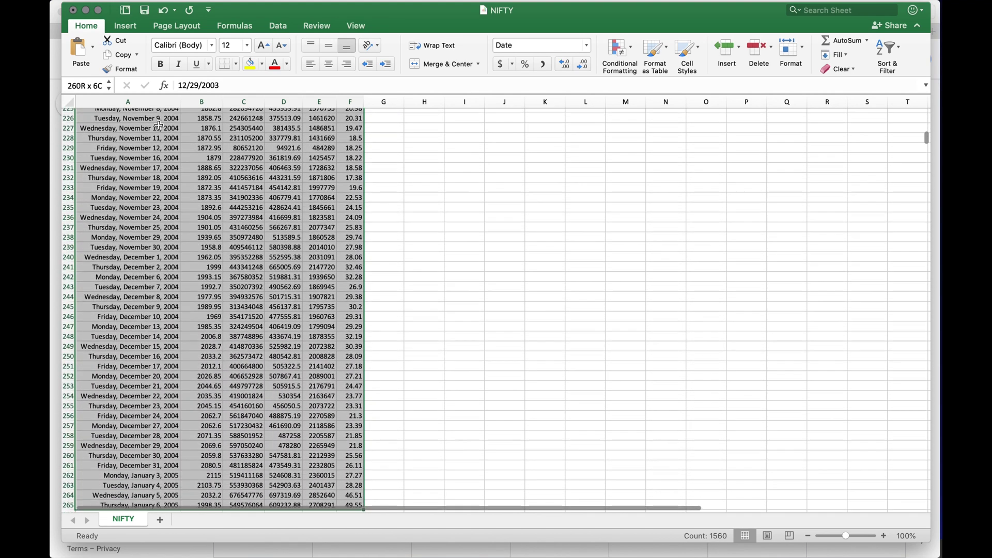
pyautogui.hotkey('shift', 'Down')
pyautogui.hotkey('shift', 'Up')
pyautogui.hotkey('shift', 'Up')
pyautogui.hotkey('shift', 'Up')
pyautogui.hotkey('shift', 'Up')
pyautogui.hotkey('shift', 'Up')
pyautogui.hotkey('shift', 'Up')
pyautogui.hotkey('shift', 'Up')
pyautogui.hotkey('shift', 'Up')
pyautogui.hotkey('shift', 'Up')
pyautogui.hotkey('shift', 'Up')
pyautogui.hotkey('shift', 'Up')
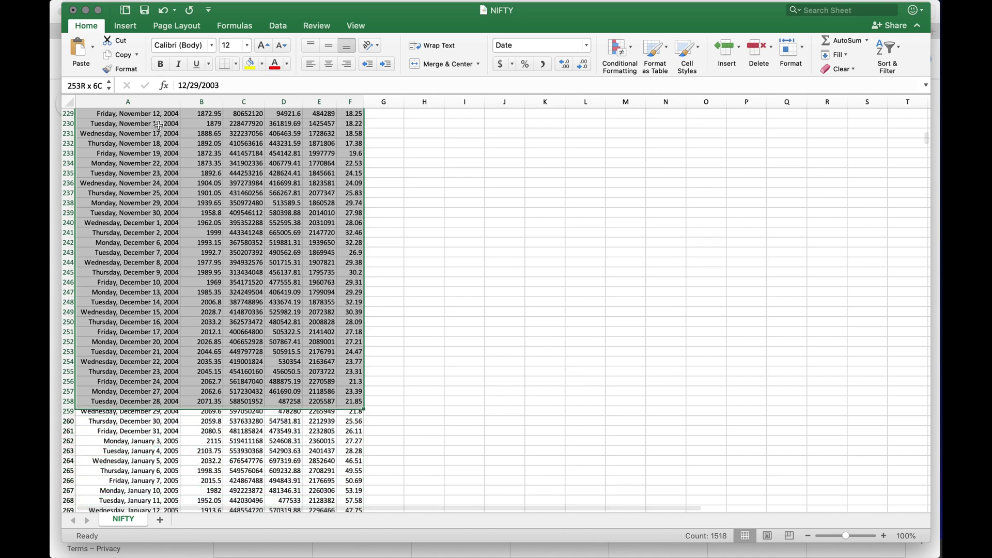
pyautogui.hotkey('shift', 'Up')
pyautogui.hotkey('shift', 'Up')
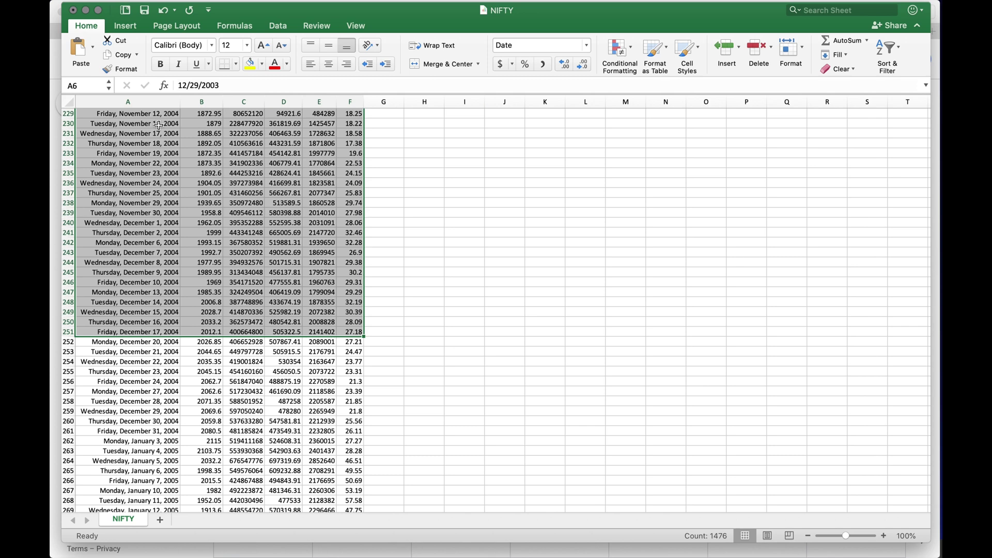
# Step: Clear the selected rows and copy the block from December 20, 2004 to the last row
pyautogui.press('Delete')
pyautogui.scroll(20, 160, 128)
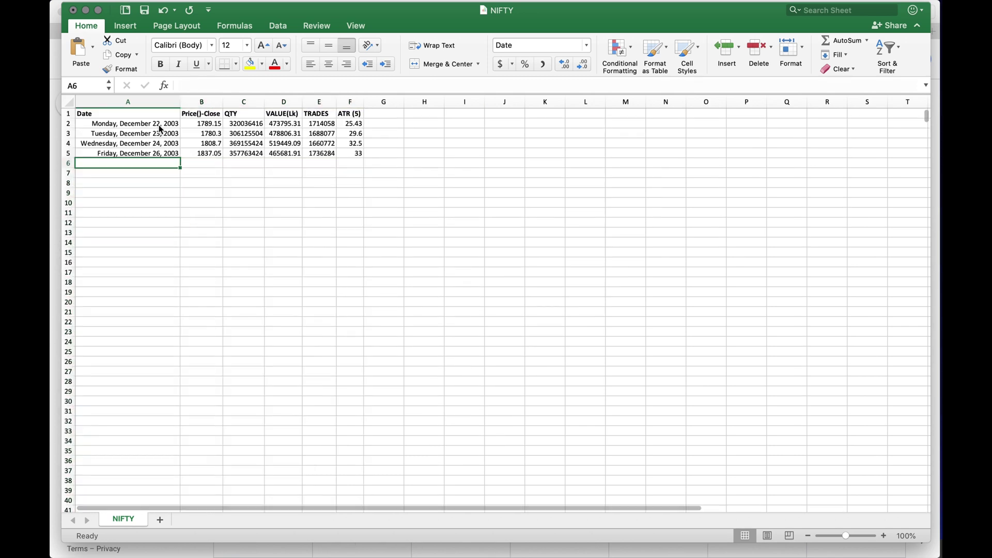
pyautogui.press('super+Down')
pyautogui.press('super+shift+Right')
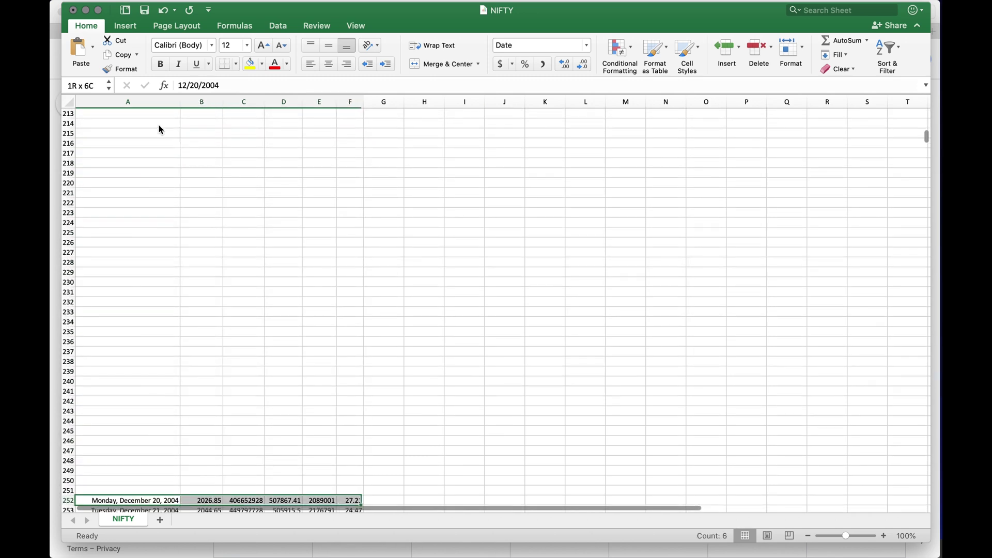
pyautogui.press('super+shift+Down')
pyautogui.press('super+c')
# Step: Paste the copied data at row 7 and select the rows after December 24, 2004
pyautogui.press('super+Up')
pyautogui.press('super+Up')
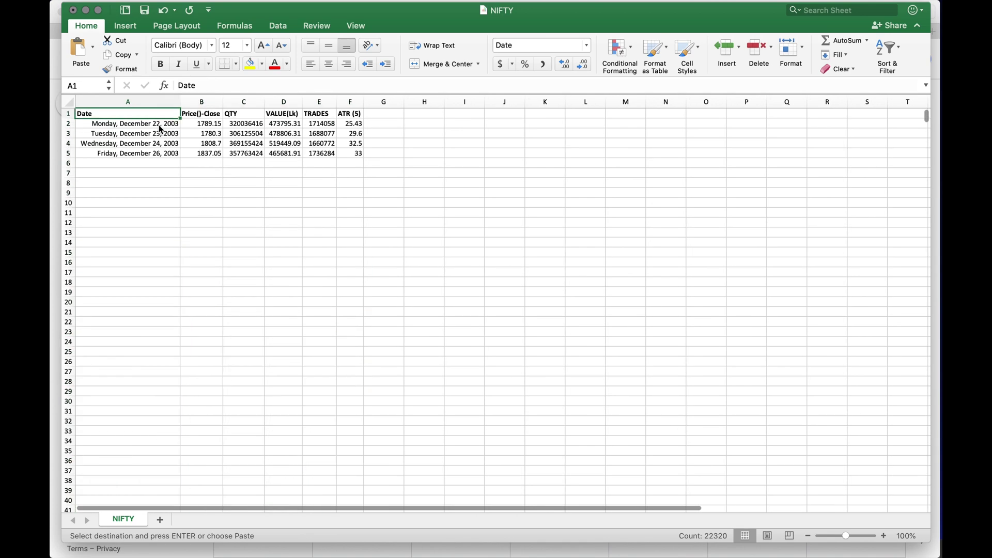
pyautogui.press('Down')
pyautogui.press('Down')
pyautogui.press('Down')
pyautogui.press('Down')
pyautogui.press('Down')
pyautogui.press('Down')
pyautogui.press('Return')
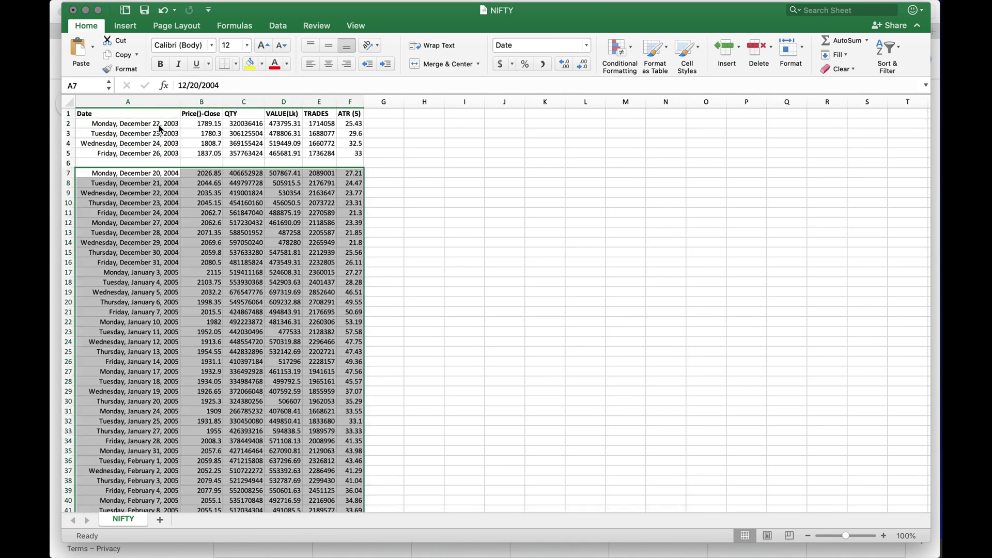
pyautogui.press('Down')
pyautogui.press('Down')
pyautogui.press('Down')
pyautogui.press('Down')
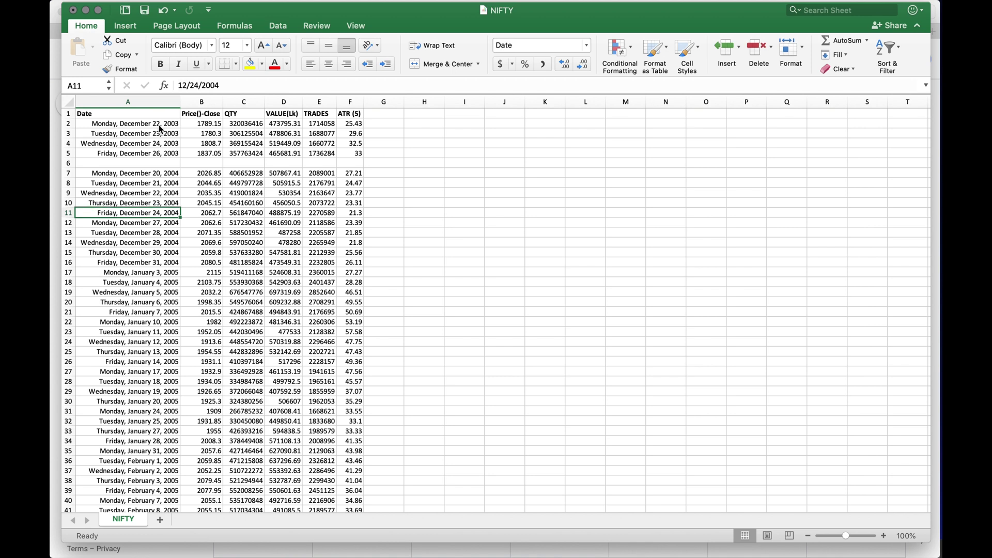
pyautogui.press('Up')
pyautogui.press('Up')
pyautogui.press('Up')
pyautogui.press('Up')
pyautogui.press('Down')
pyautogui.press('Down')
pyautogui.press('Down')
pyautogui.press('Down')
pyautogui.press('Down')
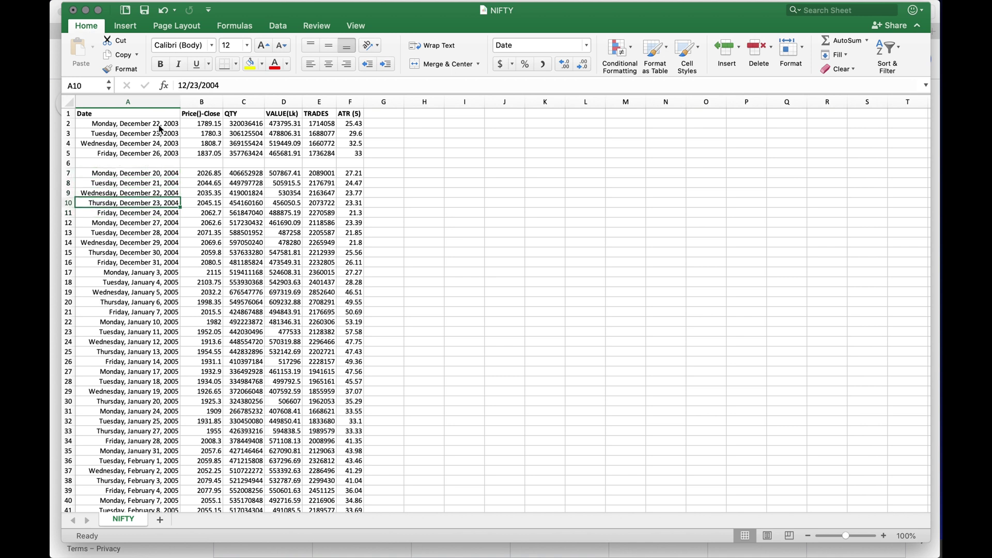
pyautogui.press('shift+super+Right')
pyautogui.hotkey('shift', 'Down')
pyautogui.hotkey('shift', 'Down')
pyautogui.hotkey('shift', 'Down')
pyautogui.hotkey('shift', 'Down')
pyautogui.hotkey('shift', 'Down')
pyautogui.hotkey('shift', 'Down')
pyautogui.hotkey('shift', 'Down')
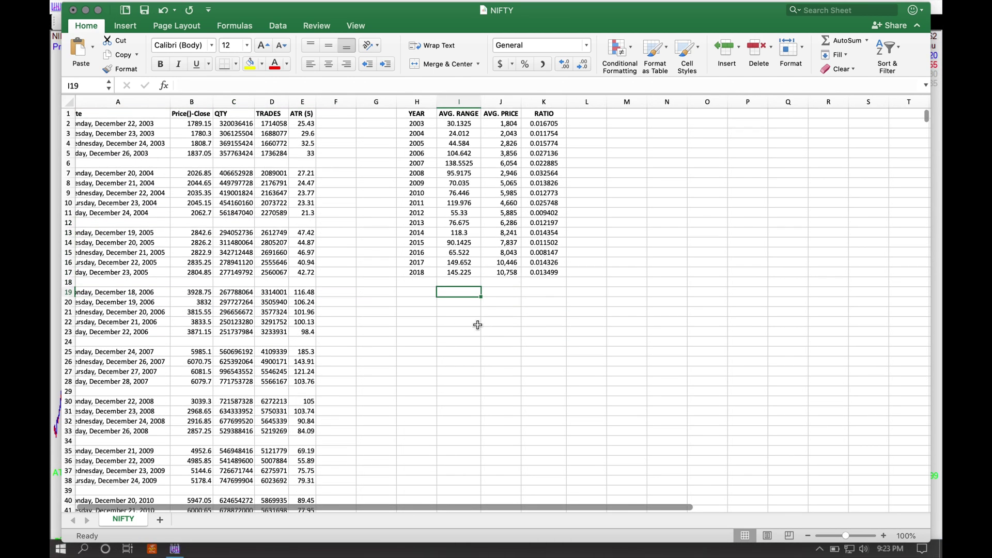
pyautogui.hscroll(-2, 485, 329)
pyautogui.click(142, 111)
pyautogui.hotkey('ctrl', 'space')
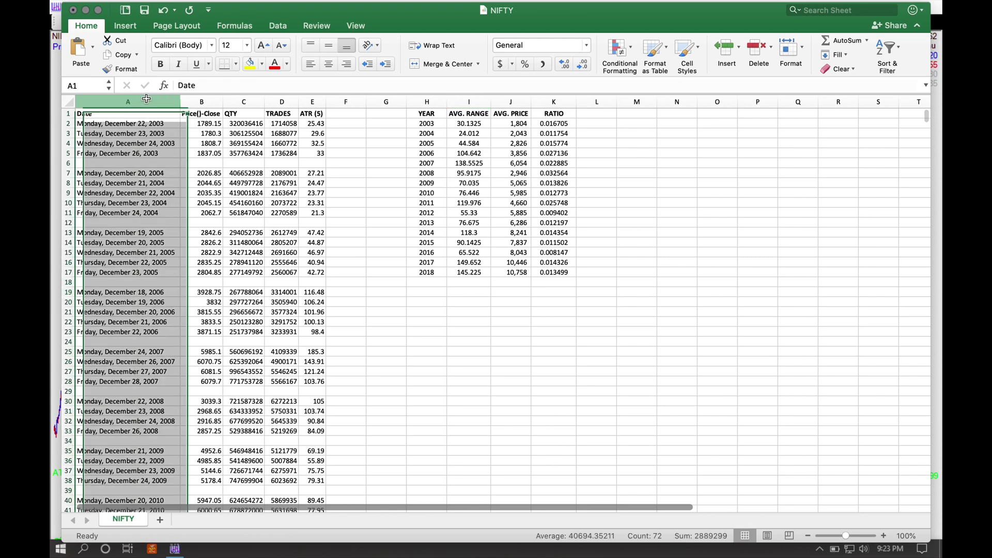
pyautogui.scroll(-10, 163, 243)
pyautogui.scroll(-10, 162, 243)
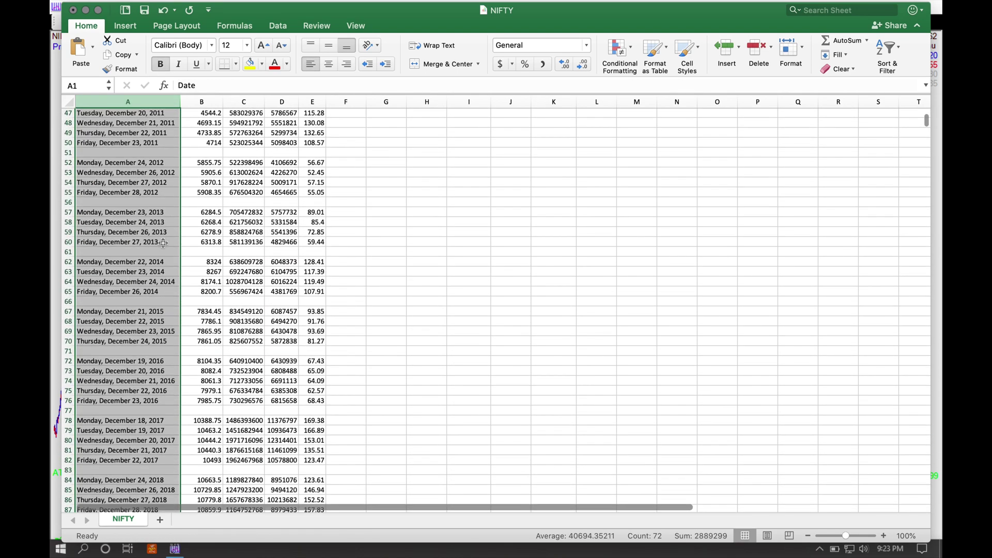
pyautogui.scroll(20, 162, 329)
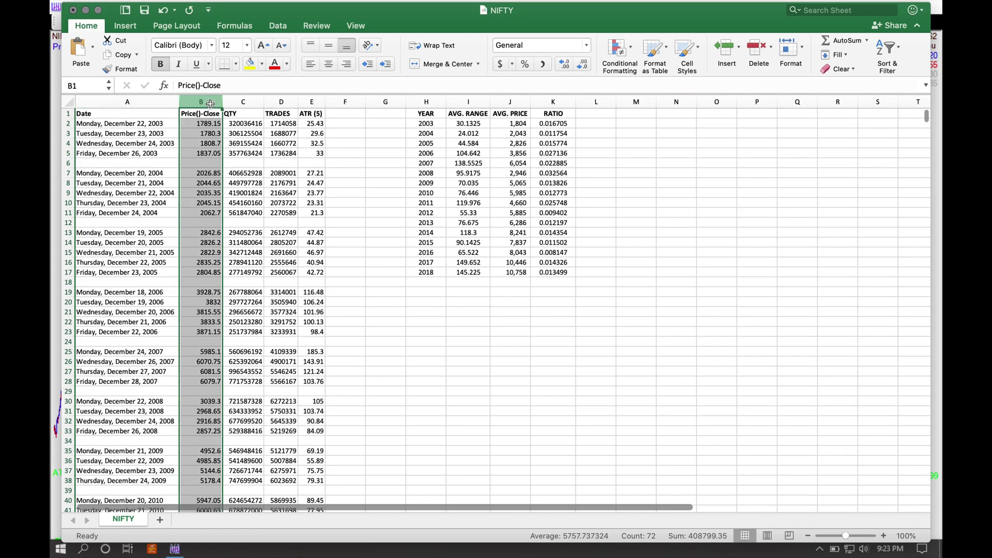
pyautogui.click(313, 100)
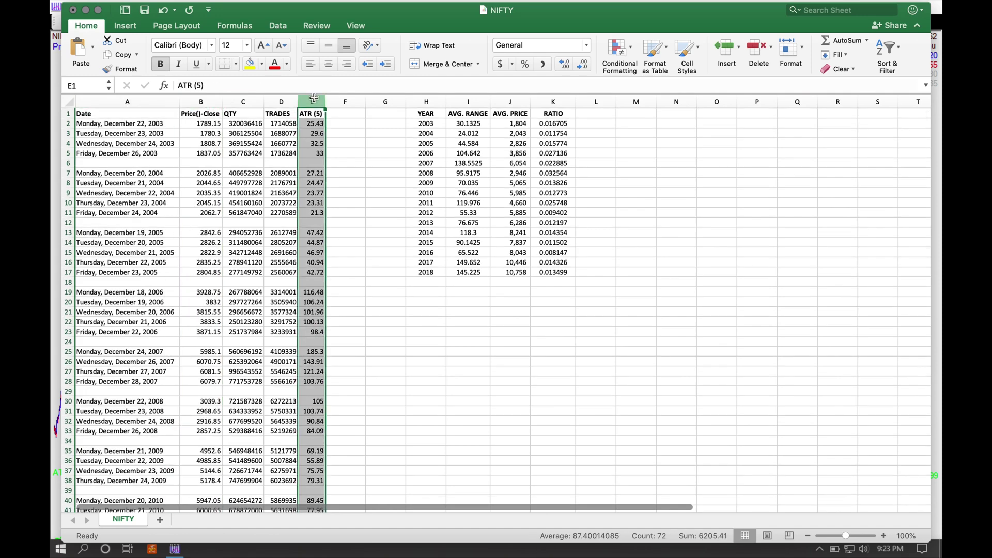
pyautogui.moveTo(422, 112); pyautogui.dragTo(429, 270)
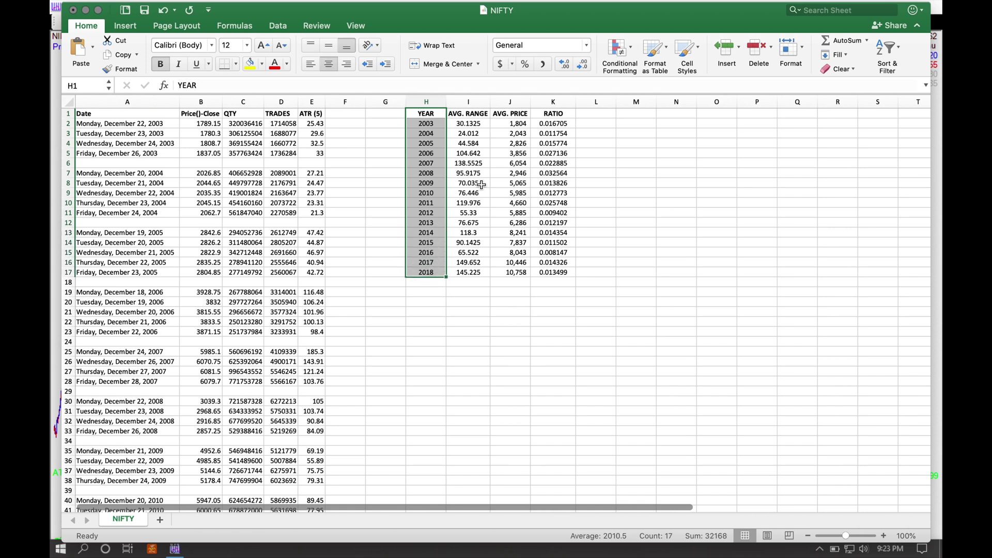
pyautogui.click(476, 125)
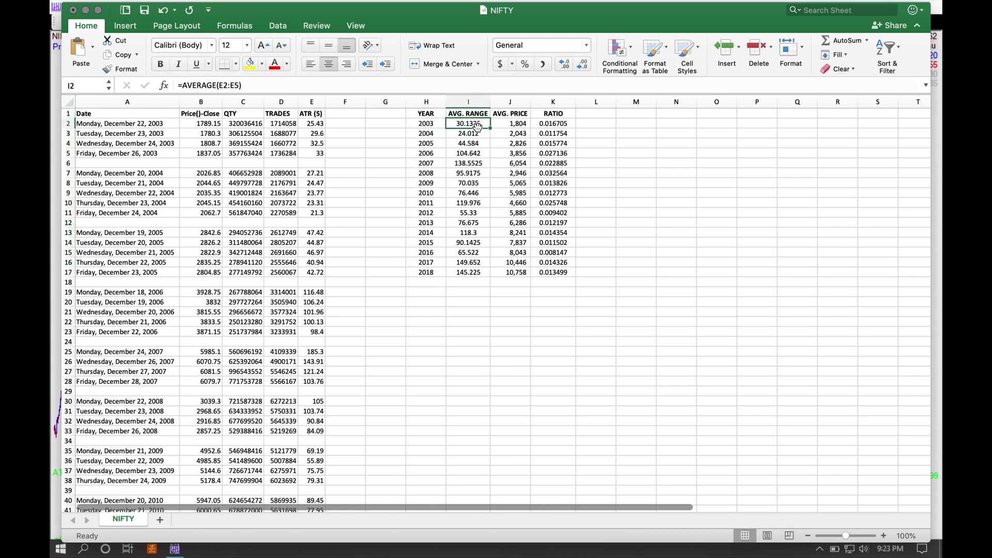
pyautogui.click(210, 128)
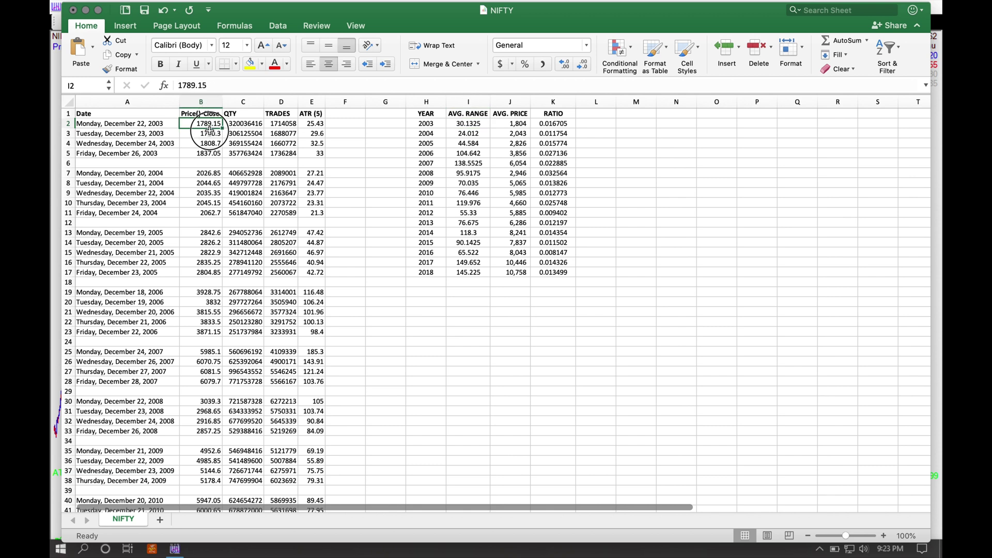
pyautogui.moveTo(210, 129); pyautogui.dragTo(210, 152)
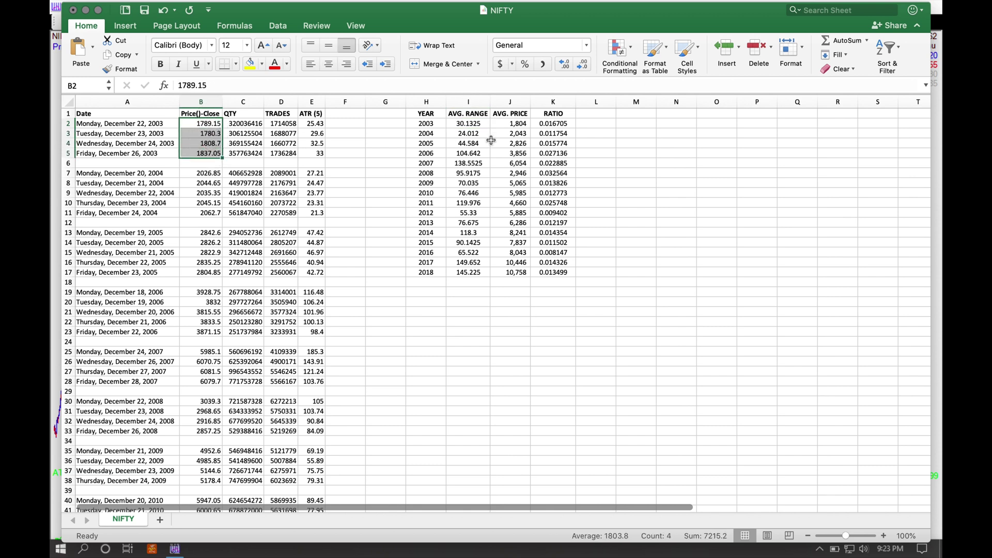
pyautogui.click(468, 125)
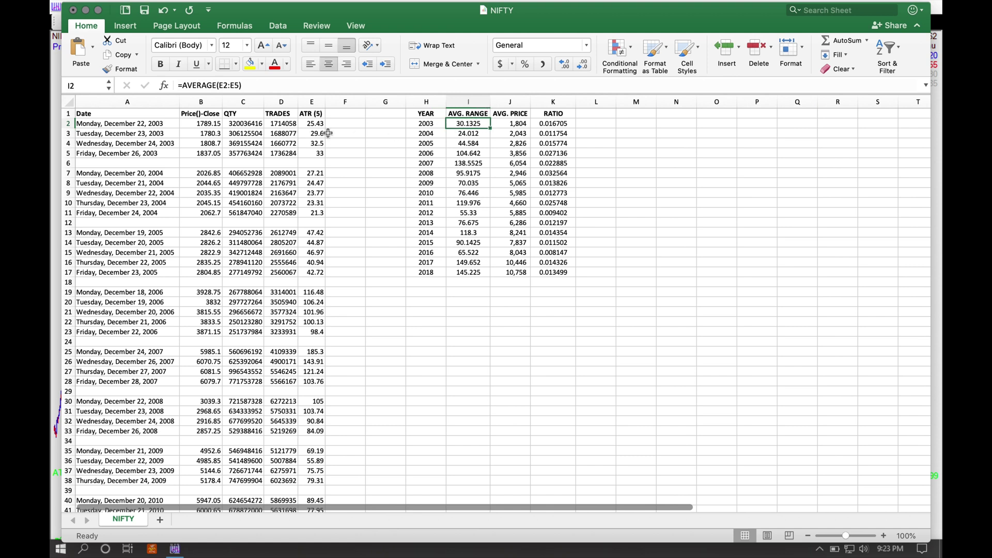
pyautogui.moveTo(315, 125); pyautogui.dragTo(316, 153)
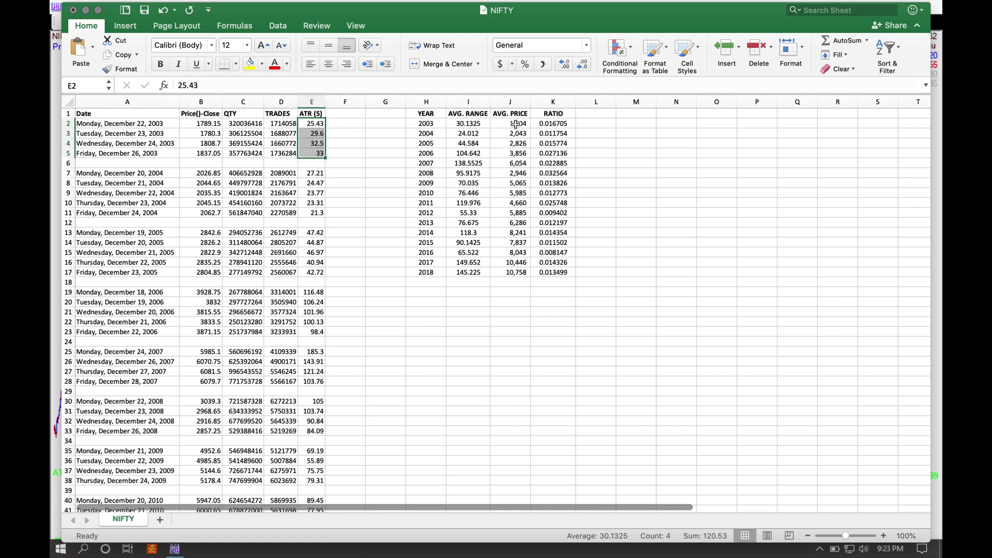
pyautogui.click(515, 125)
pyautogui.click(213, 126)
pyautogui.moveTo(214, 126); pyautogui.dragTo(213, 154)
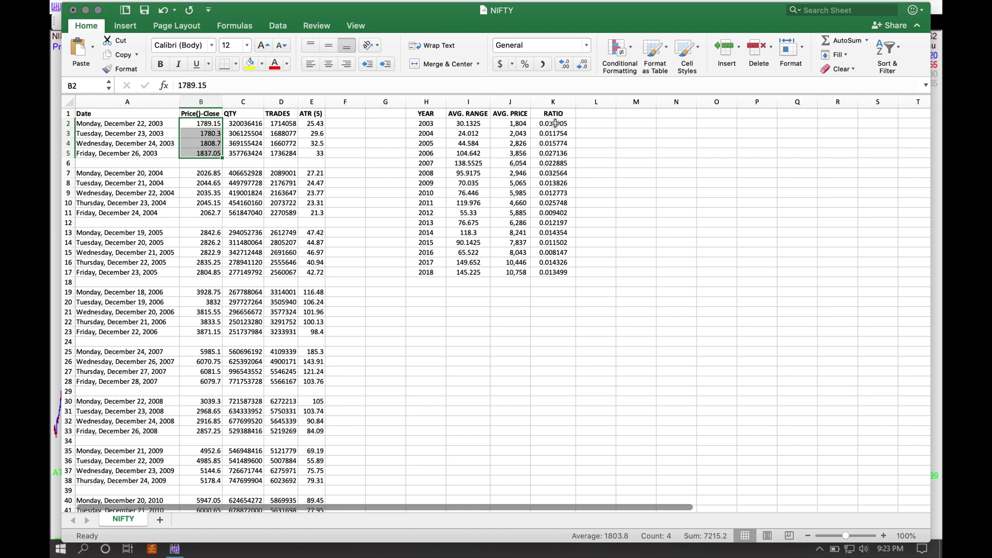
pyautogui.click(554, 126)
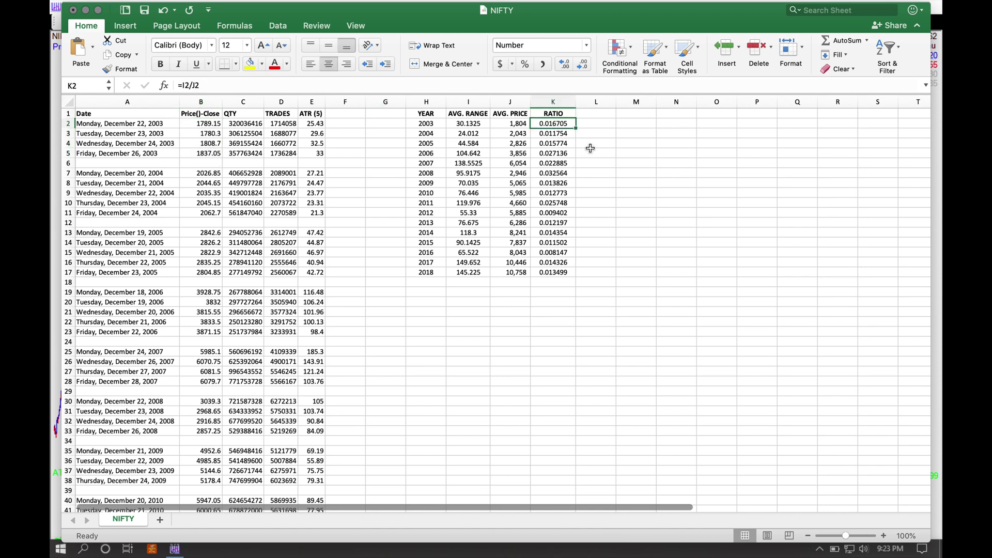
# Step: Enter the =I2/J2 ratio formula in K2 and fill it down through K17
pyautogui.press('F2')
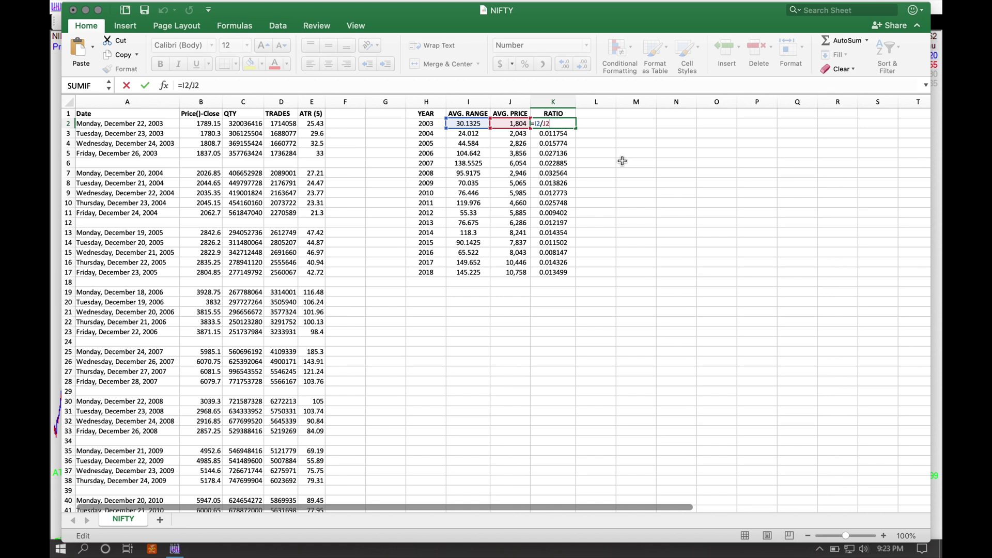
pyautogui.click(622, 161)
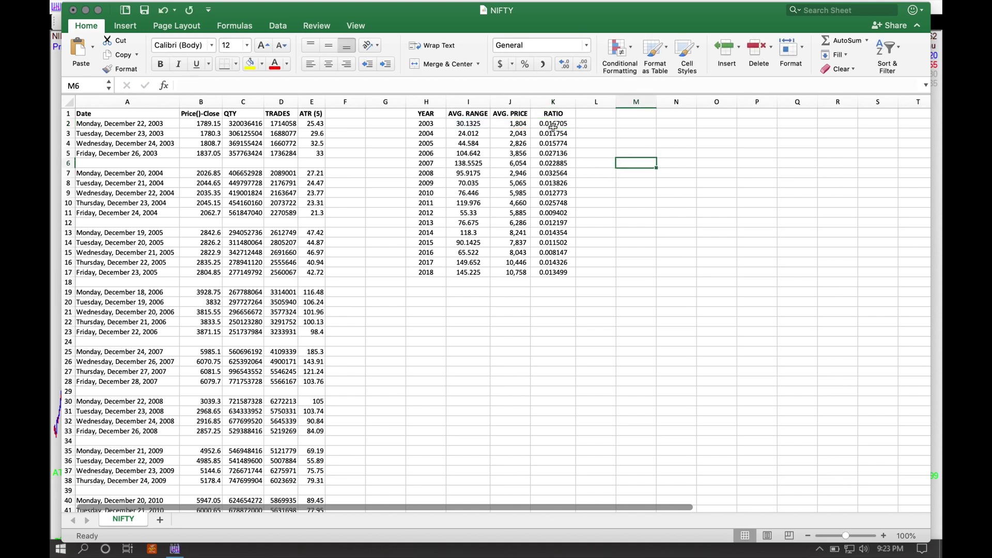
pyautogui.moveTo(553, 126); pyautogui.dragTo(555, 272)
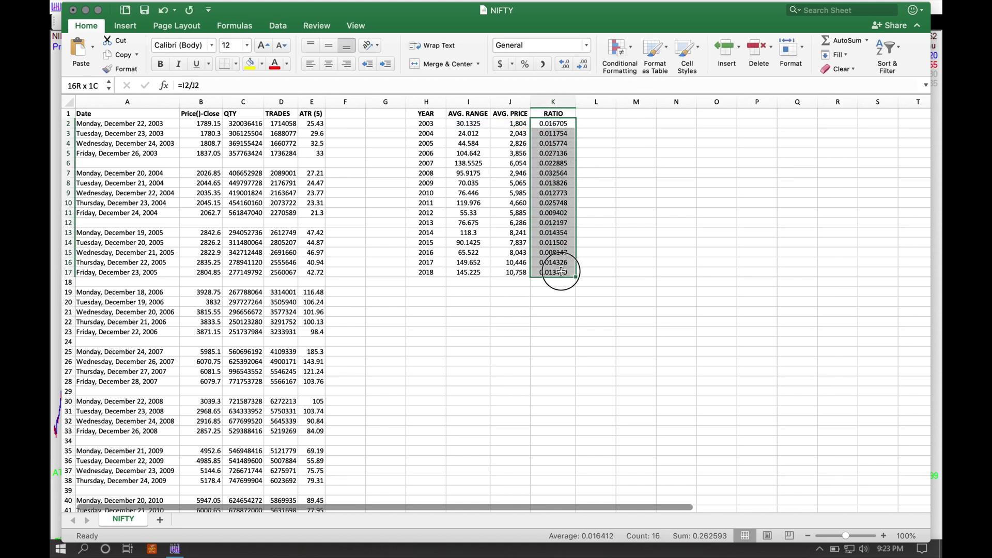
pyautogui.click(620, 240)
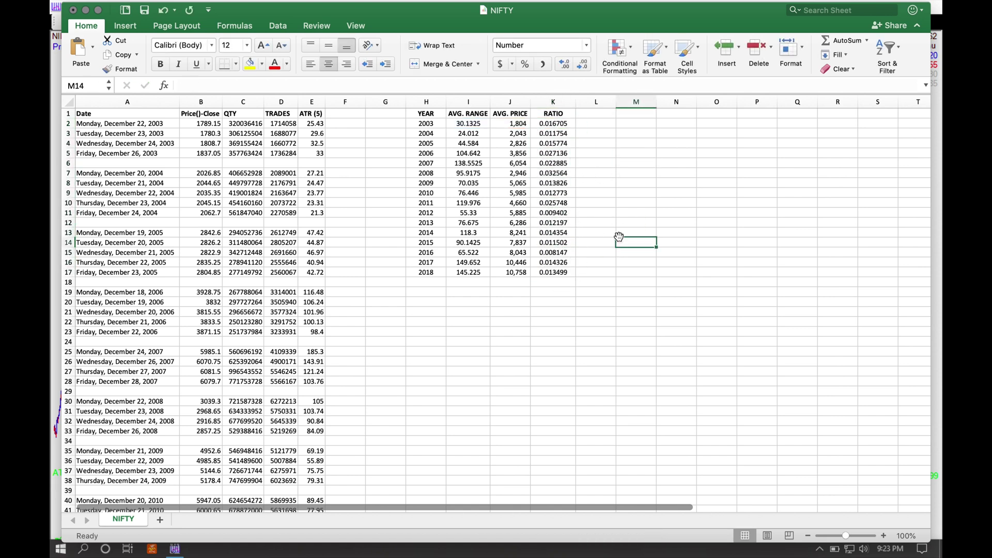
# Step: Add a 2019 row with 2019 in H19 and an average price of 12250 in J19
pyautogui.click(437, 293)
pyautogui.write('2019')
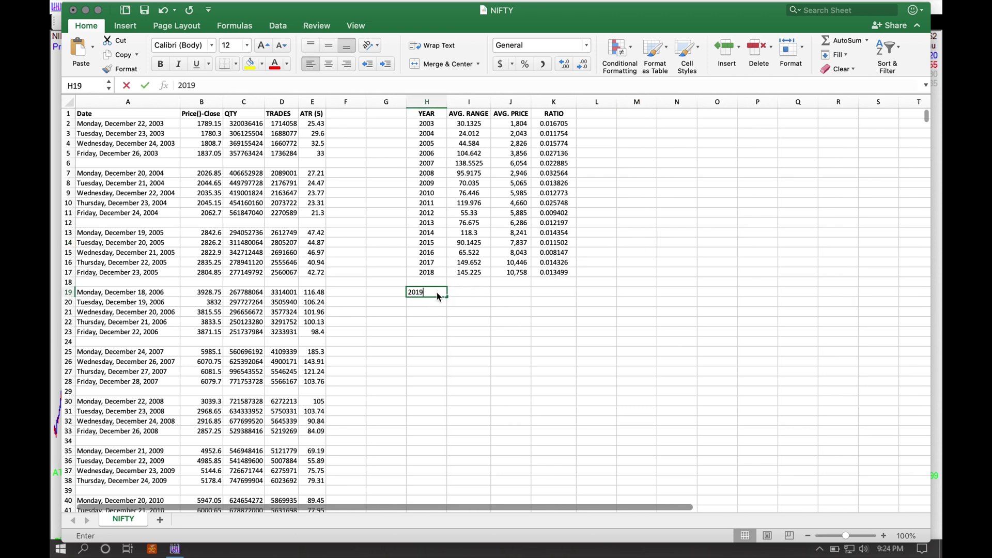
pyautogui.press('Tab')
pyautogui.press('Tab')
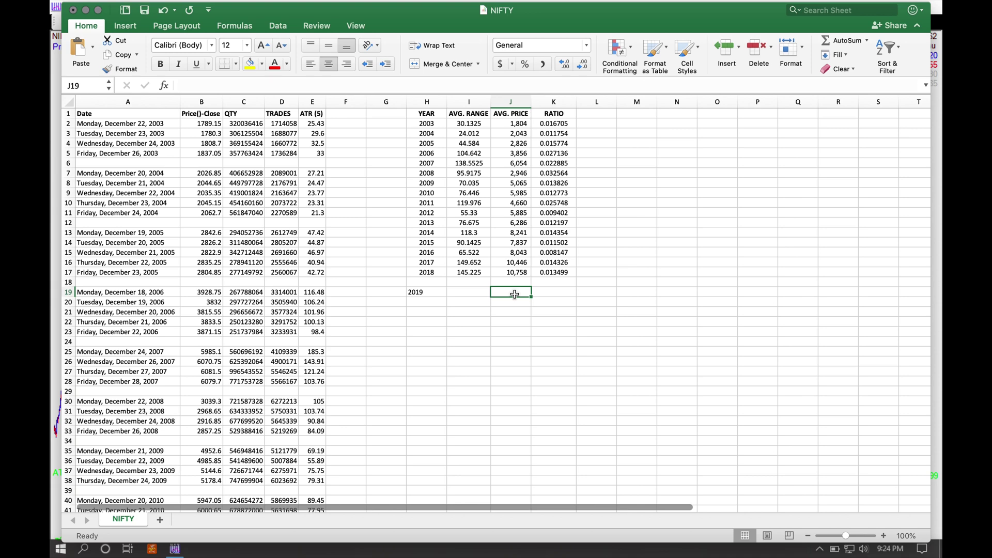
pyautogui.press('super+Tab')
pyautogui.press('super+Tab')
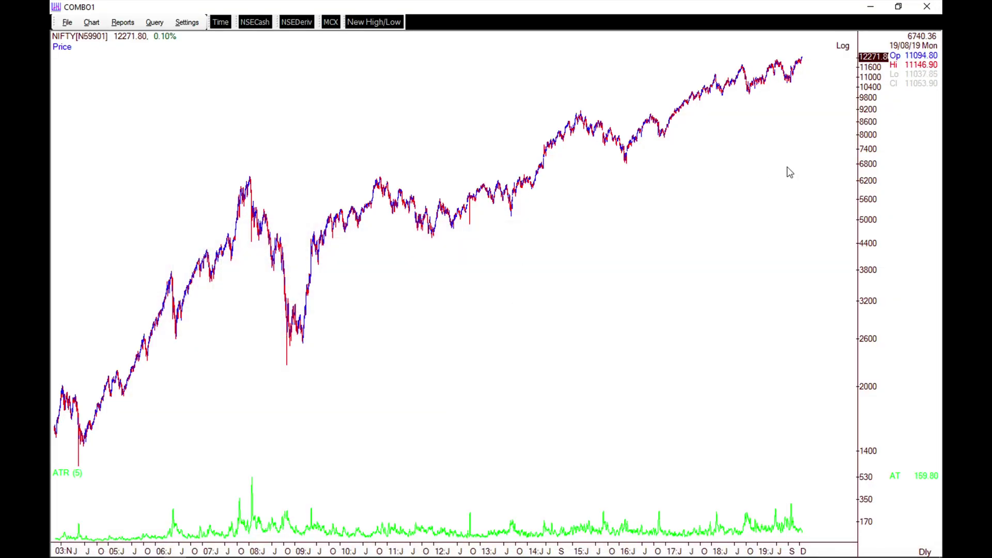
pyautogui.scroll(5, 786, 166)
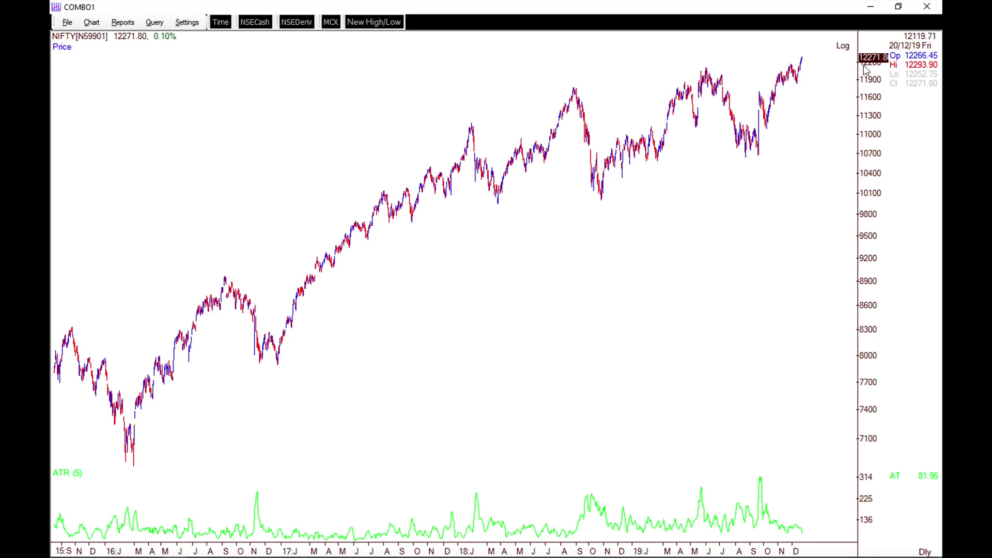
pyautogui.press('super+Tab')
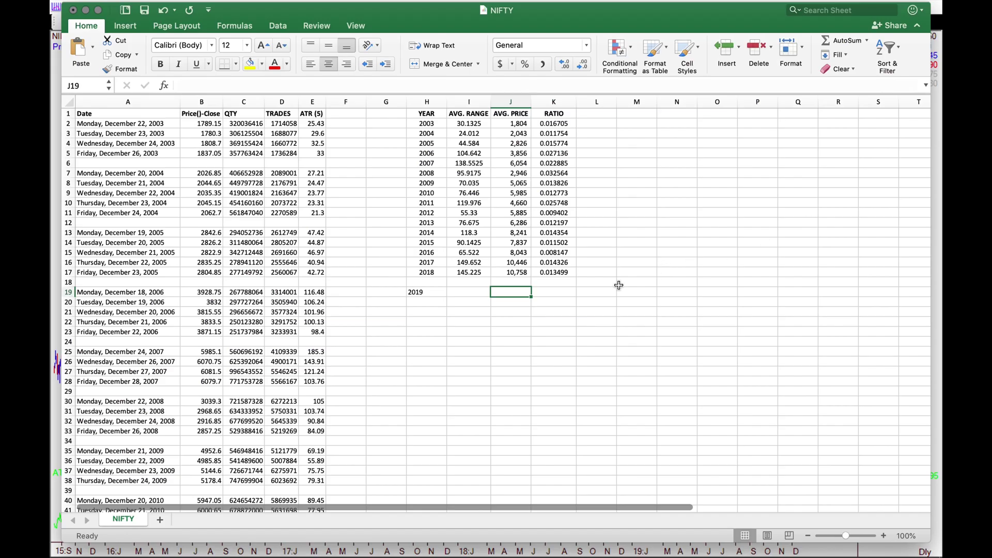
pyautogui.write('122')
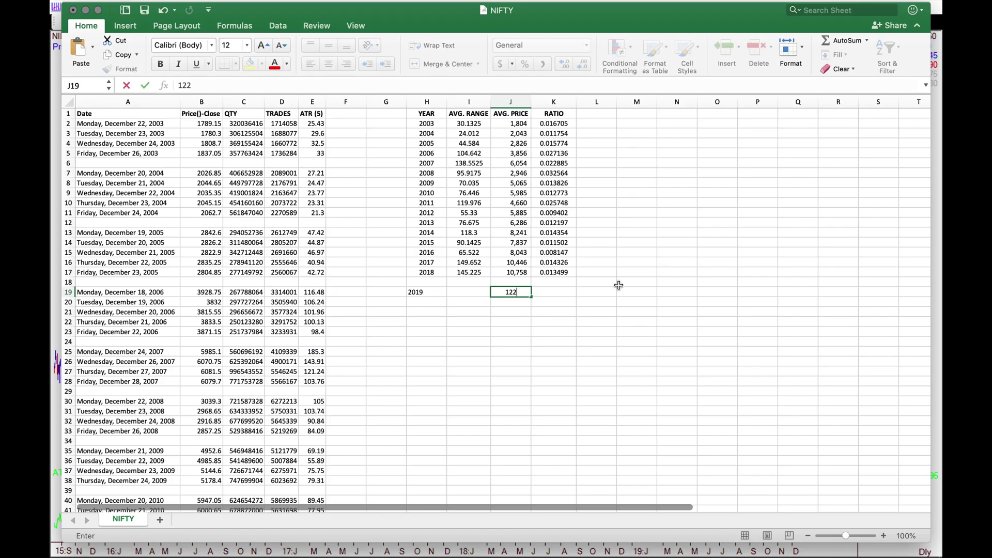
pyautogui.write('50')
pyautogui.press('Tab')
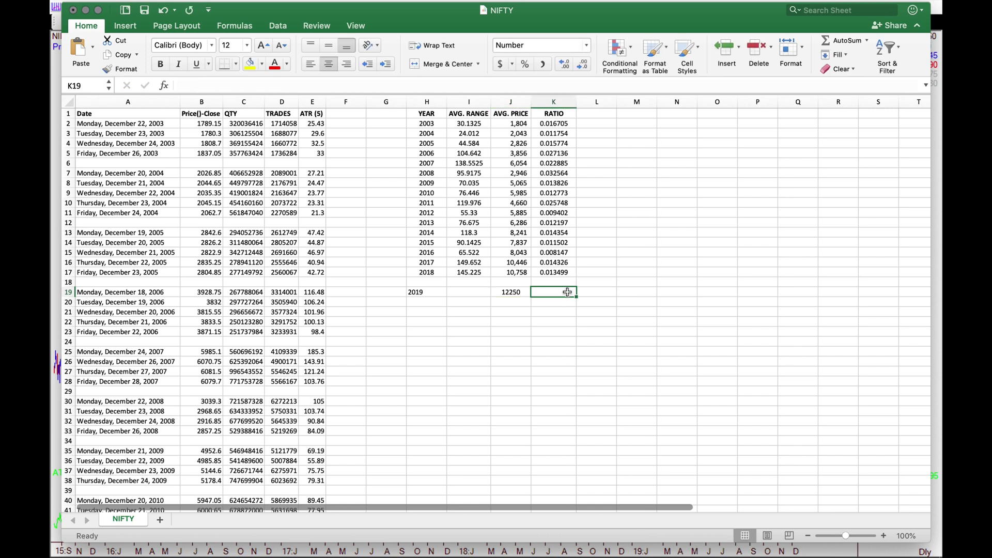
# Step: Put a ??? placeholder in the 2019 ratio cell K19, then clear it
pyautogui.write('???')
pyautogui.press('Return')
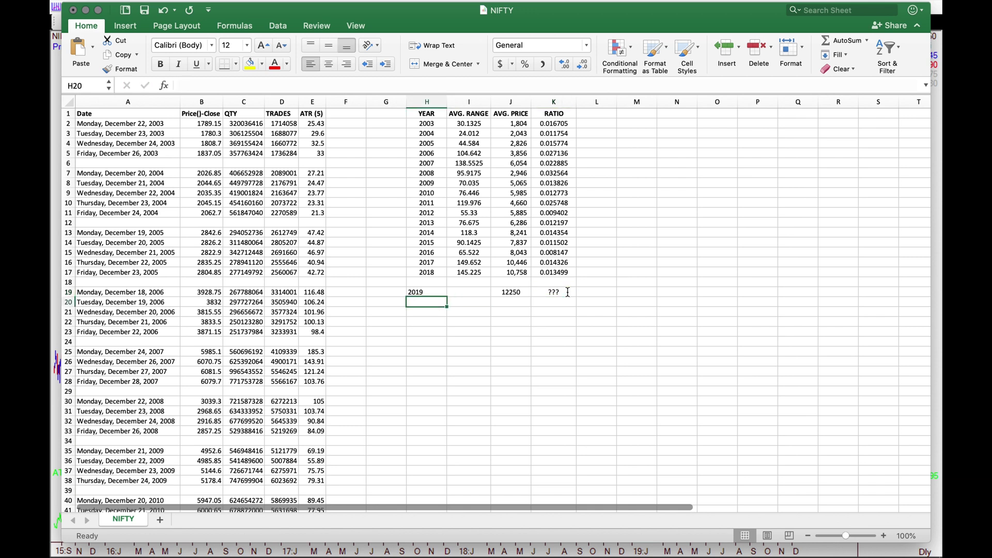
pyautogui.press('Right')
pyautogui.press('Right')
pyautogui.press('Right')
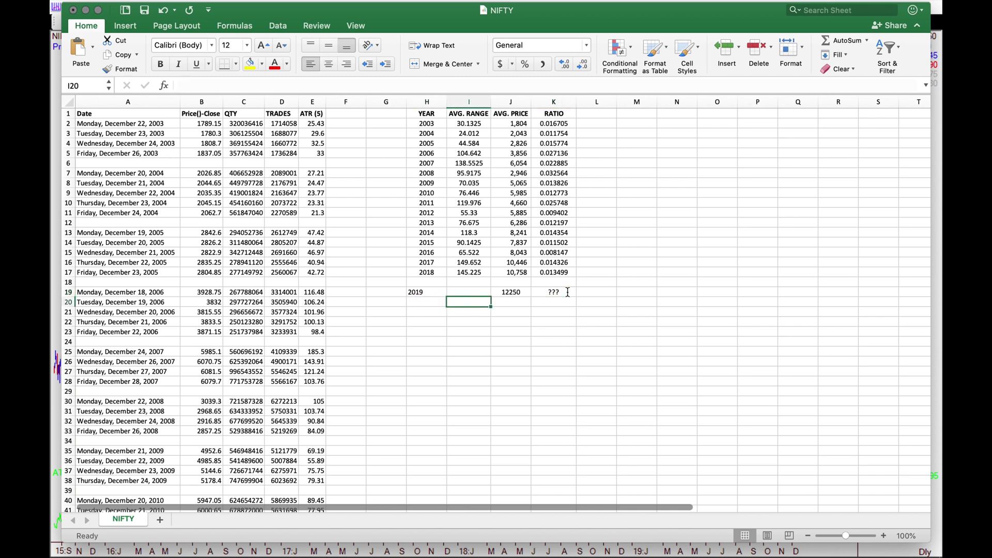
pyautogui.press('Up')
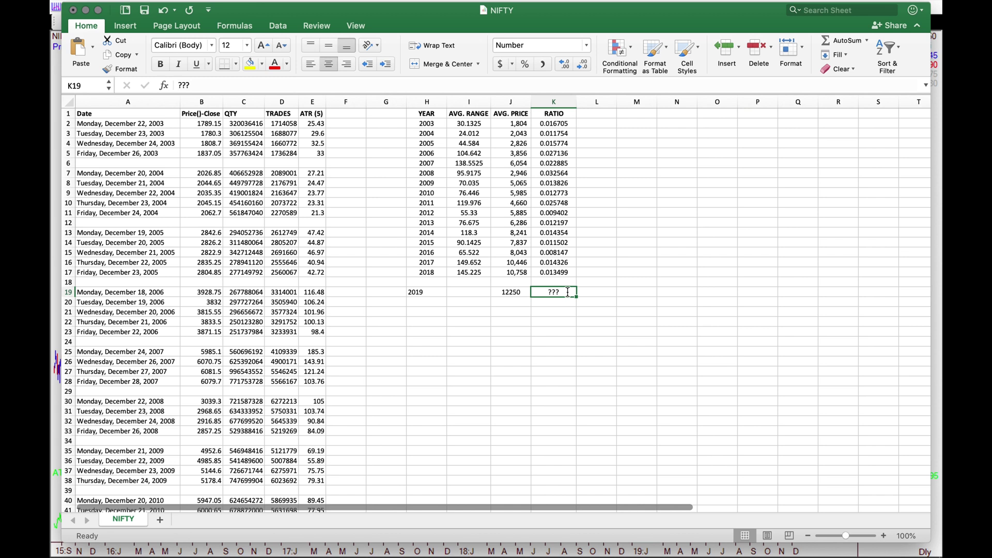
pyautogui.press('Delete')
pyautogui.moveTo(434, 253); pyautogui.dragTo(548, 251)
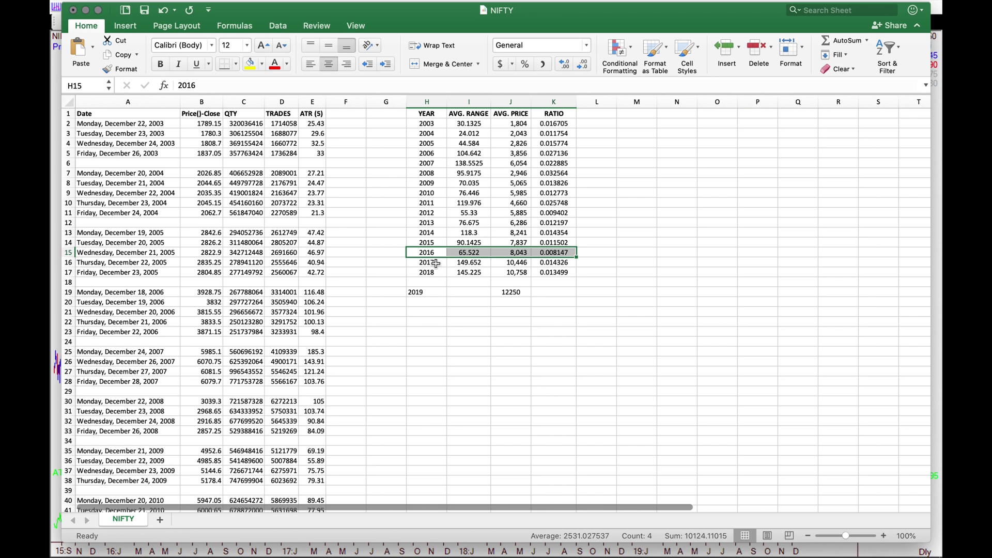
pyautogui.moveTo(436, 264); pyautogui.dragTo(516, 273)
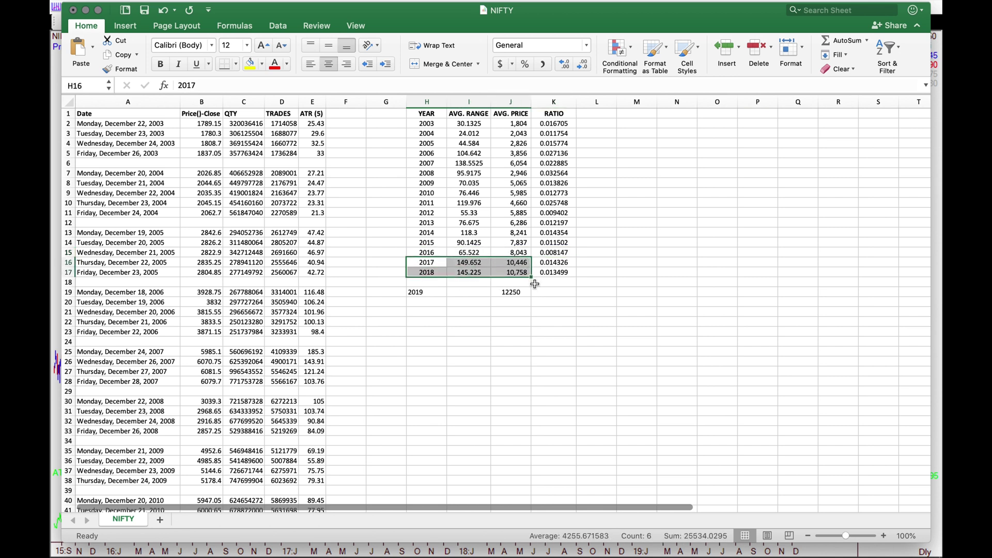
pyautogui.click(534, 284)
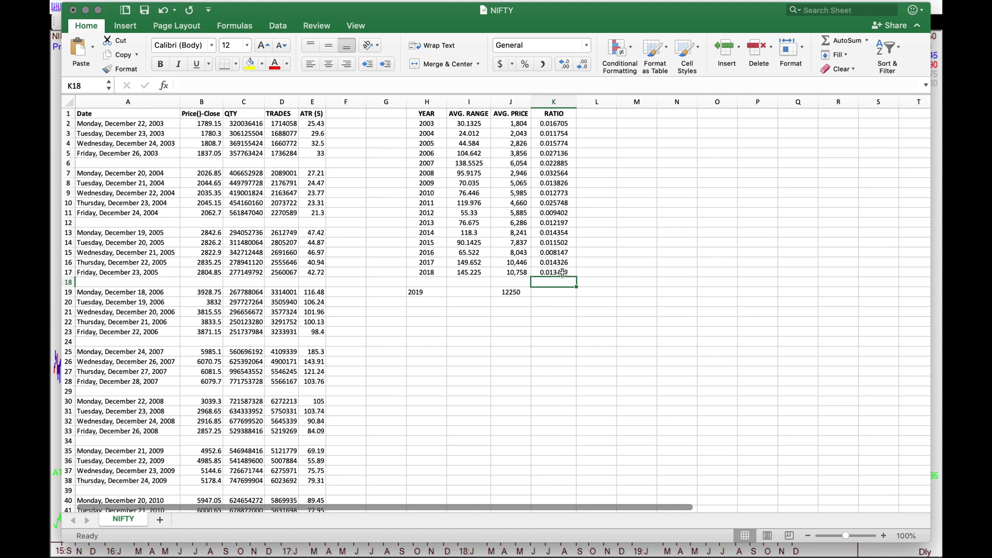
pyautogui.moveTo(558, 272); pyautogui.dragTo(558, 264)
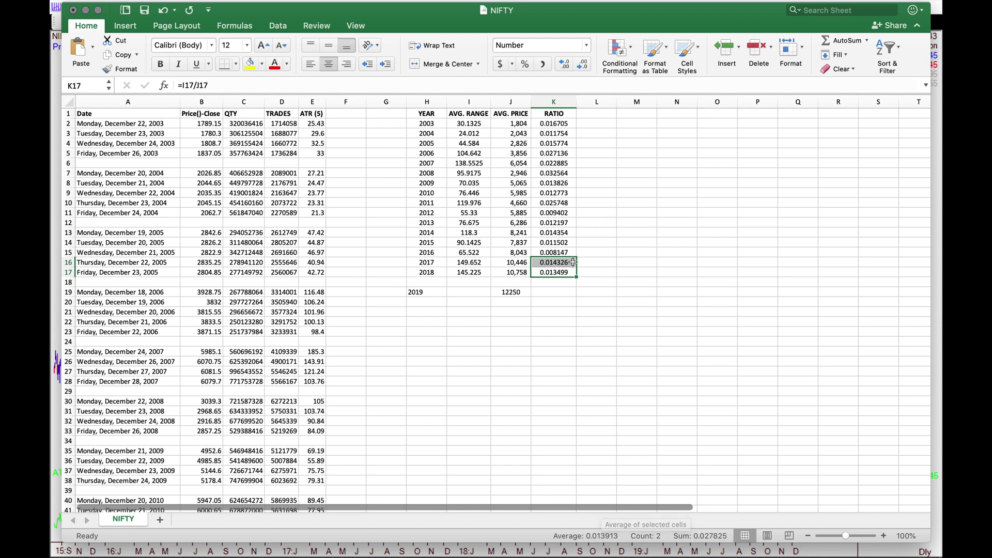
pyautogui.moveTo(566, 272); pyautogui.dragTo(563, 196)
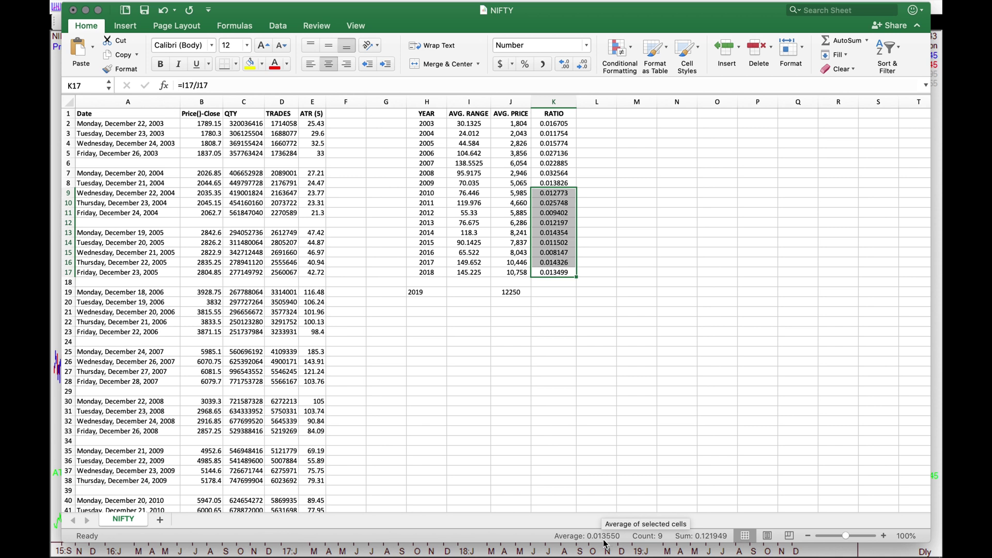
# Step: Enter =0.014*J19 in K19 for a projected 2019 range of 171.5, then show all windows
pyautogui.click(564, 294)
pyautogui.write('=')
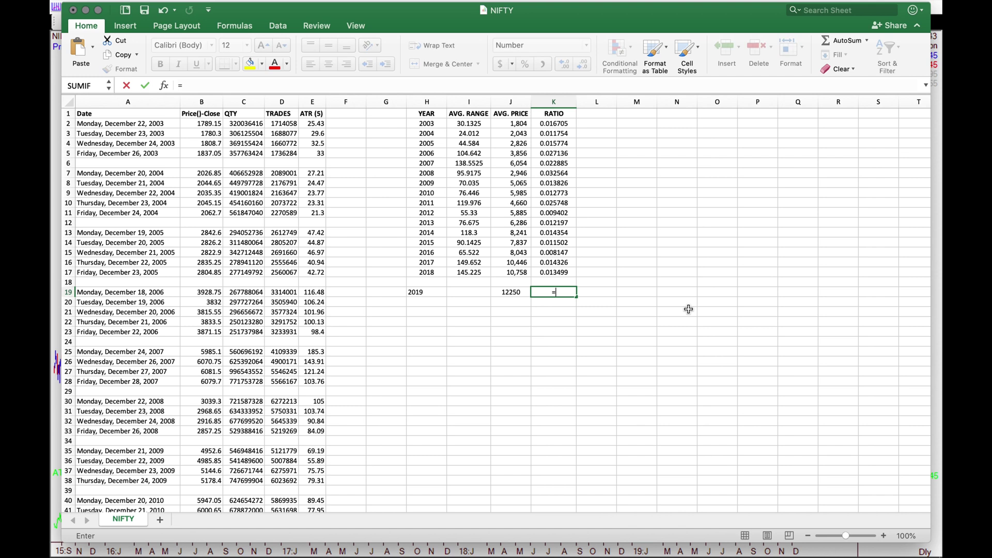
pyautogui.write('0.014')
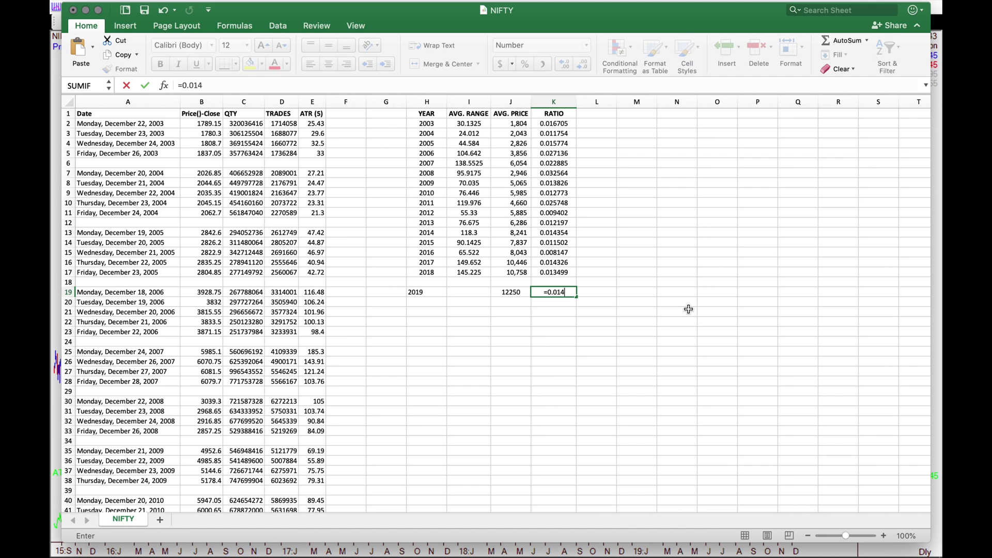
pyautogui.write('*')
pyautogui.press('Left')
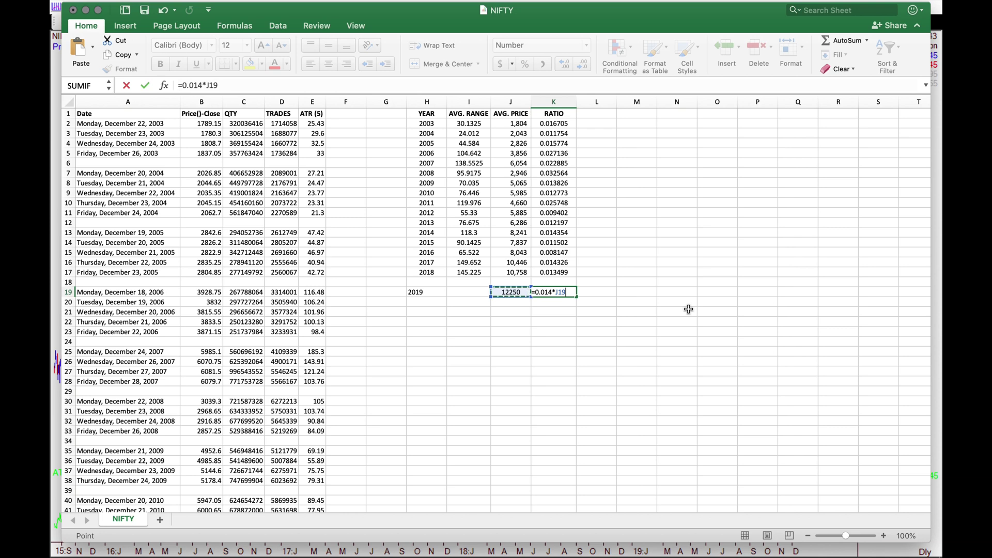
pyautogui.press('Return')
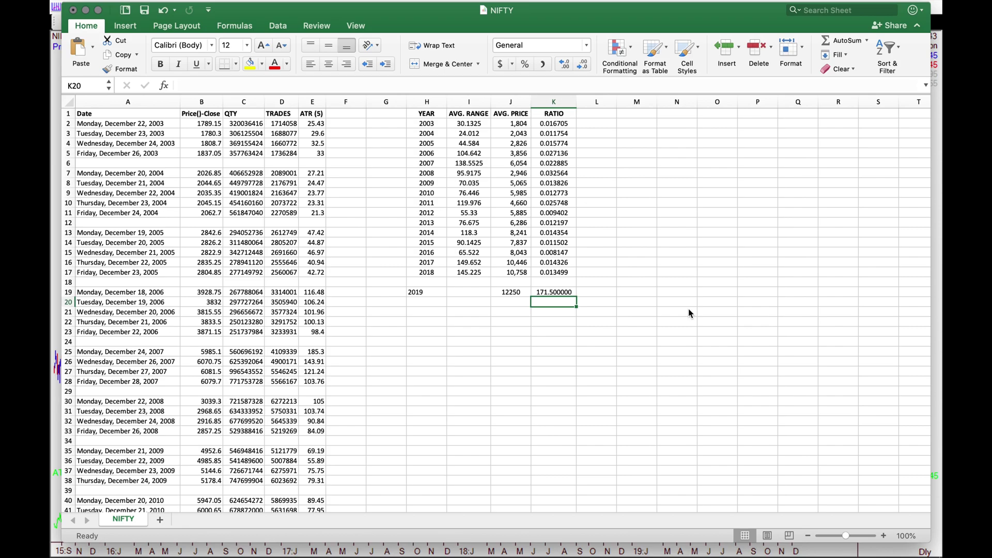
pyautogui.hotkey('ctrl', 'Up')
# Step: Zoom the COMBO1 NIFTY chart into the July–December 2019 candles, then return to the workbook
pyautogui.click(362, 342)
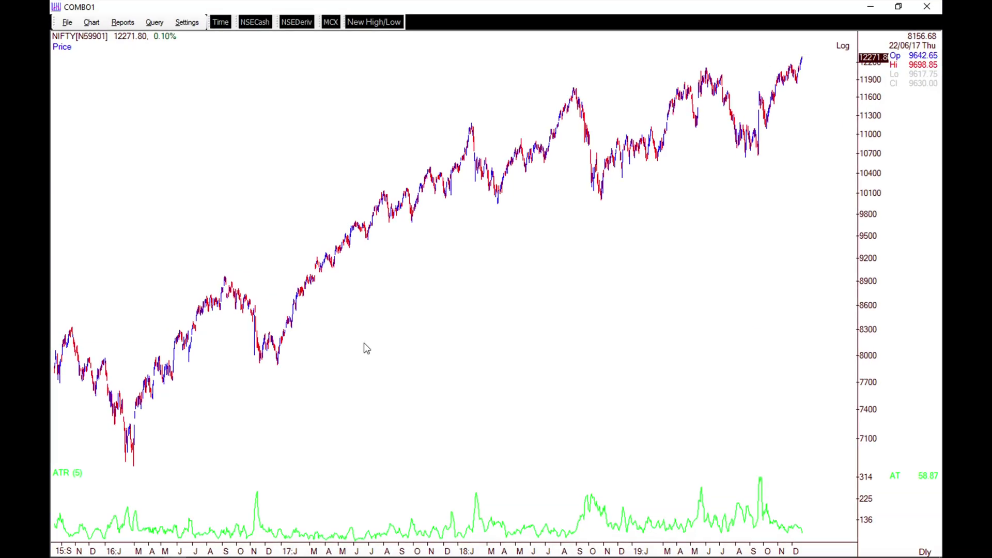
pyautogui.scroll(10, 364, 343)
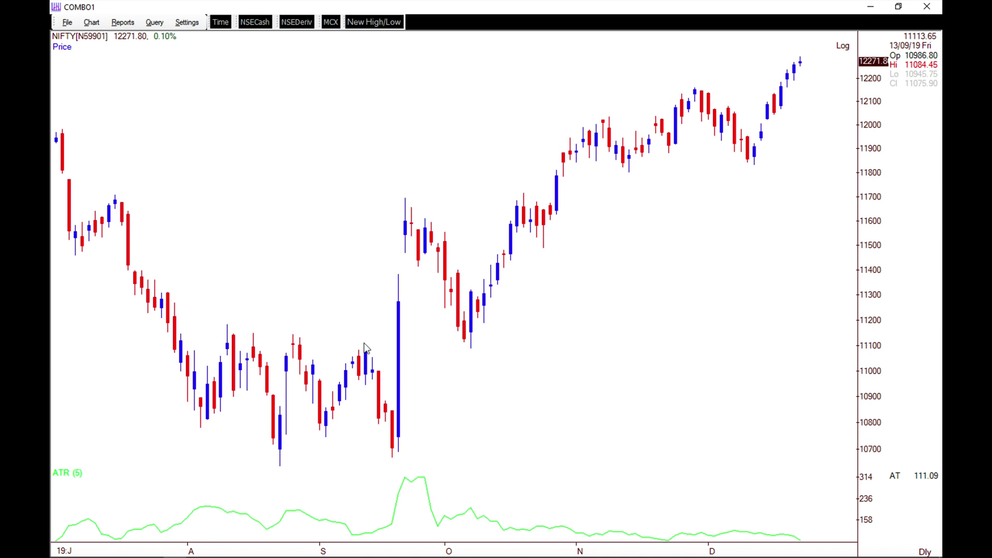
pyautogui.press('super+Tab')
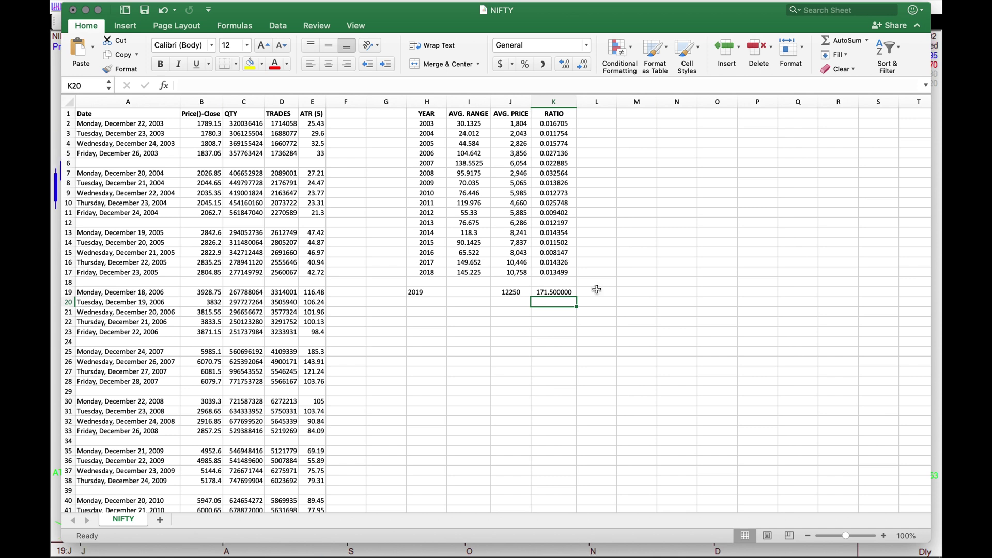
# Step: Close the NIFTY workbook window to bring up the save prompt for NIFTY.csv
pyautogui.click(74, 11)
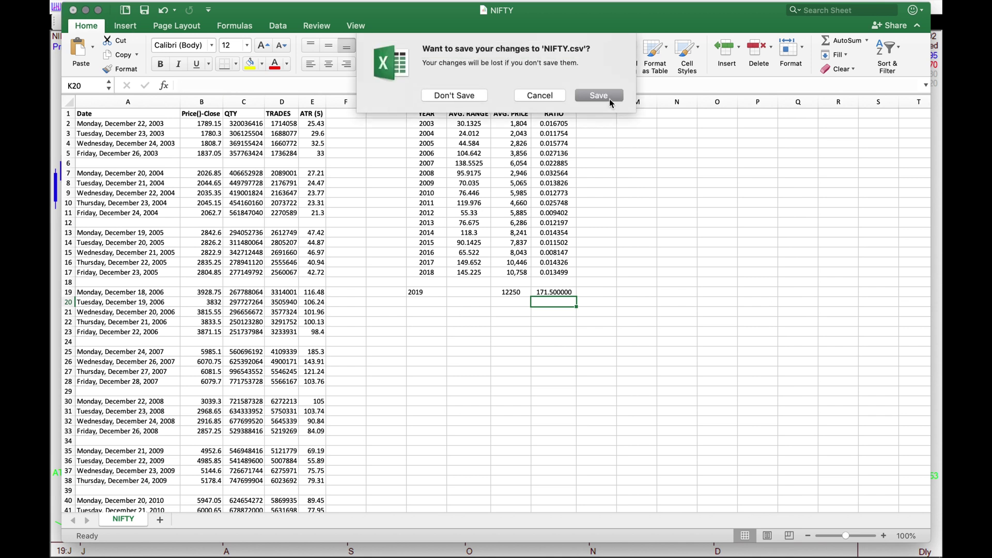